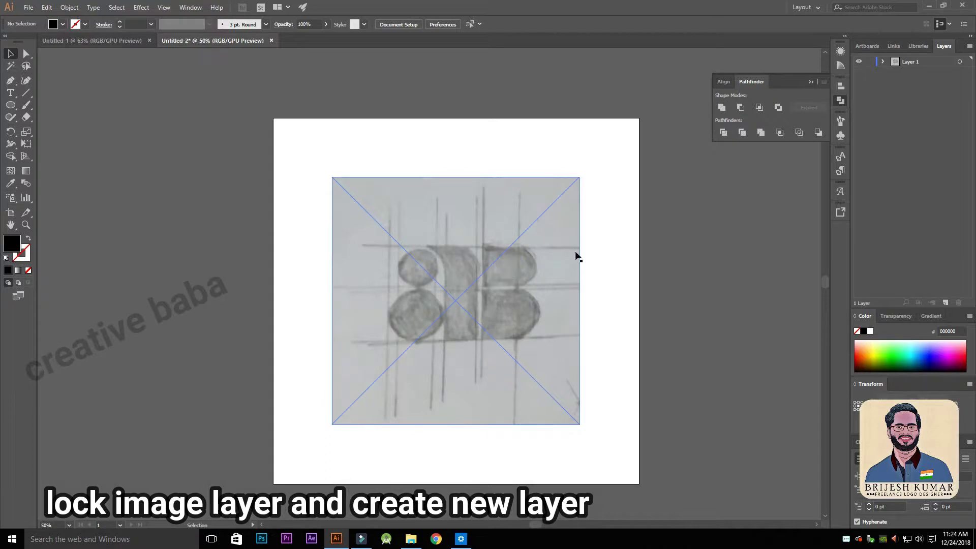
Lock the layer holding the sketch image and add a new layer above it.
click(865, 47)
double_click(884, 61)
click(633, 189)
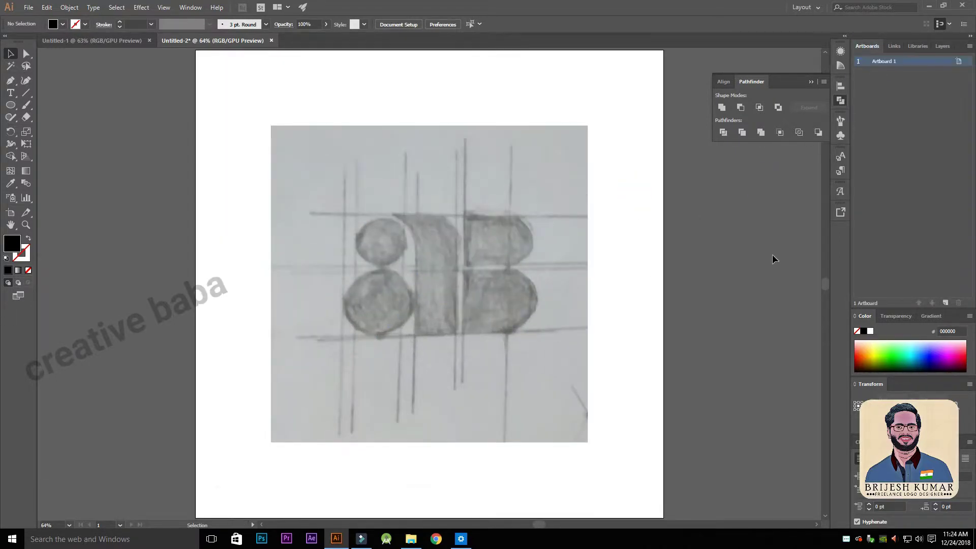
click(943, 46)
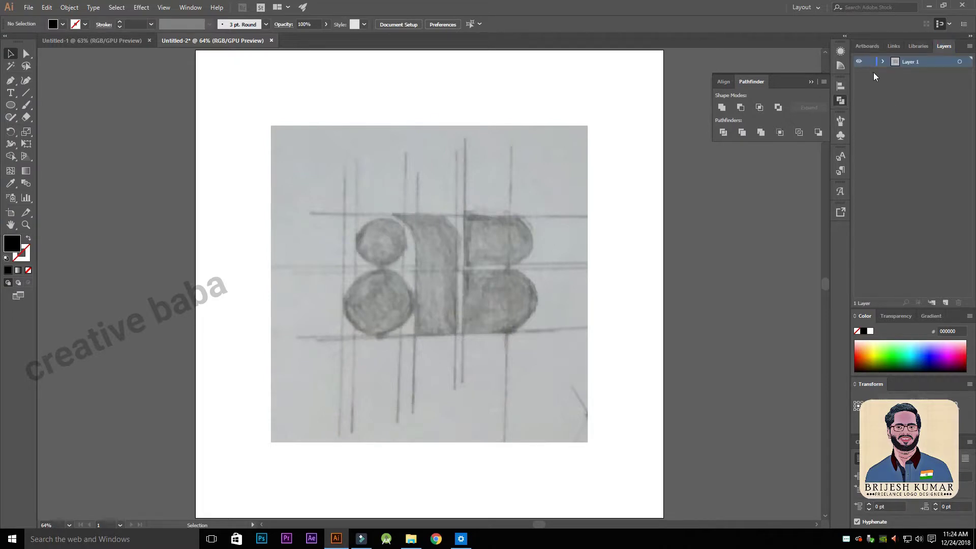
click(945, 302)
Draw two vertical guide lines, about 13 in and 11.2 in long, along the left edges of the large and small sketched circles.
click(26, 93)
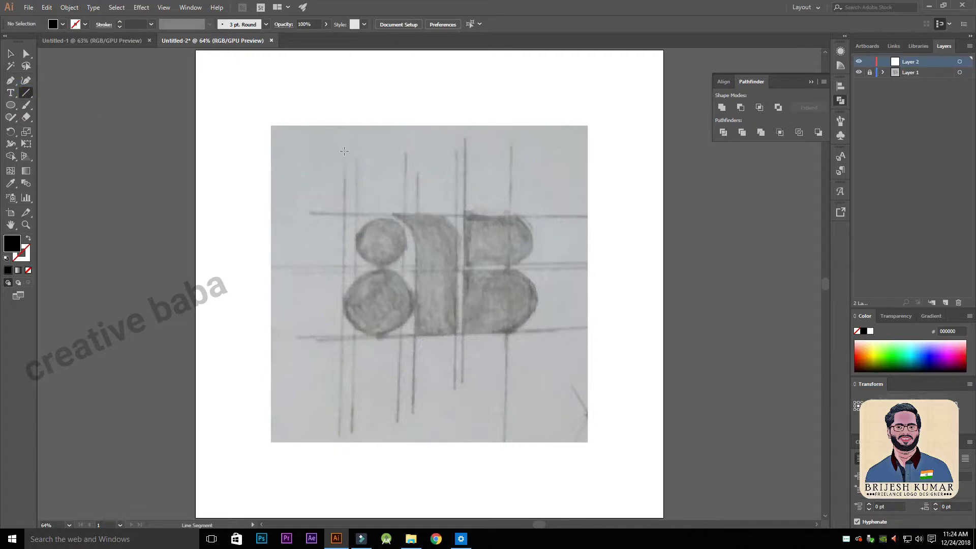
drag(345, 151, 344, 455)
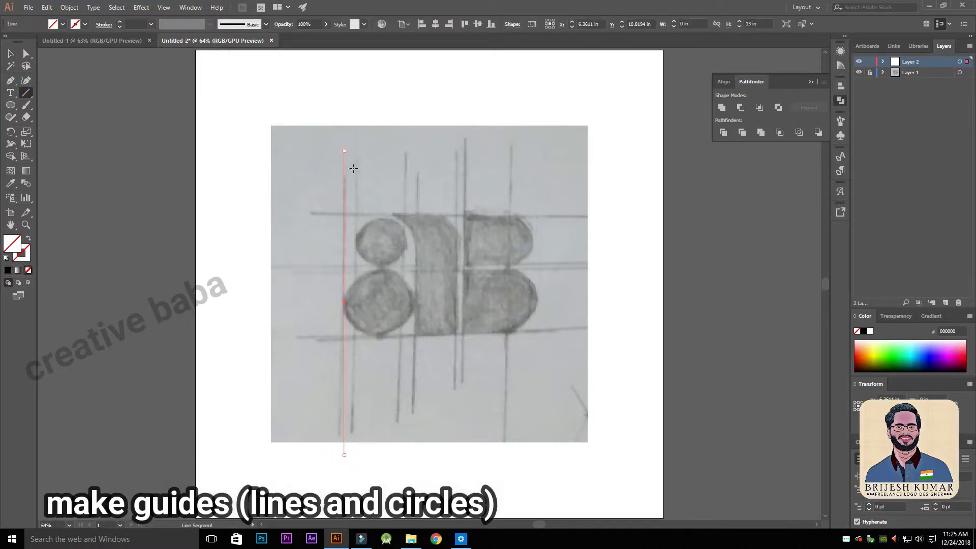
drag(355, 160, 348, 422)
Give both vertical guide lines a black stroke.
click(85, 24)
click(28, 41)
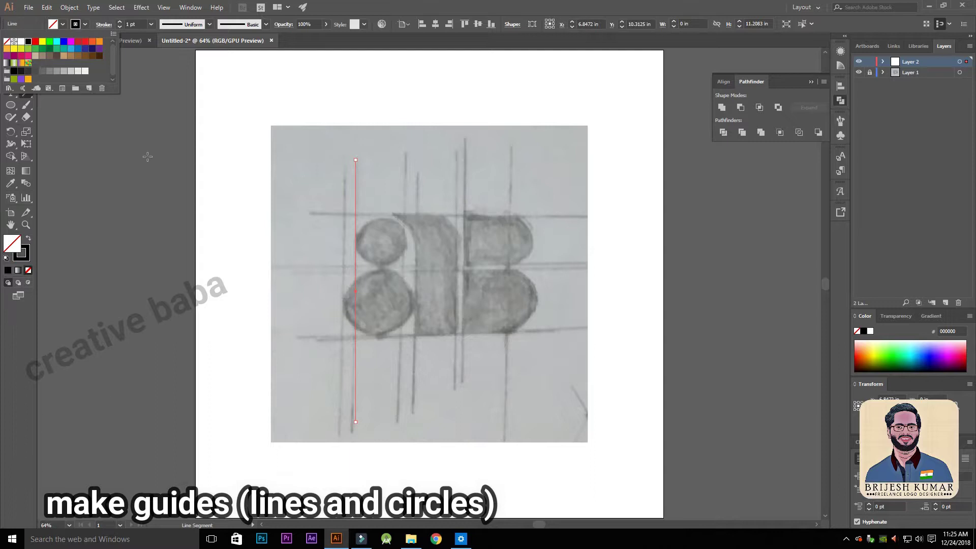
drag(344, 455, 344, 151)
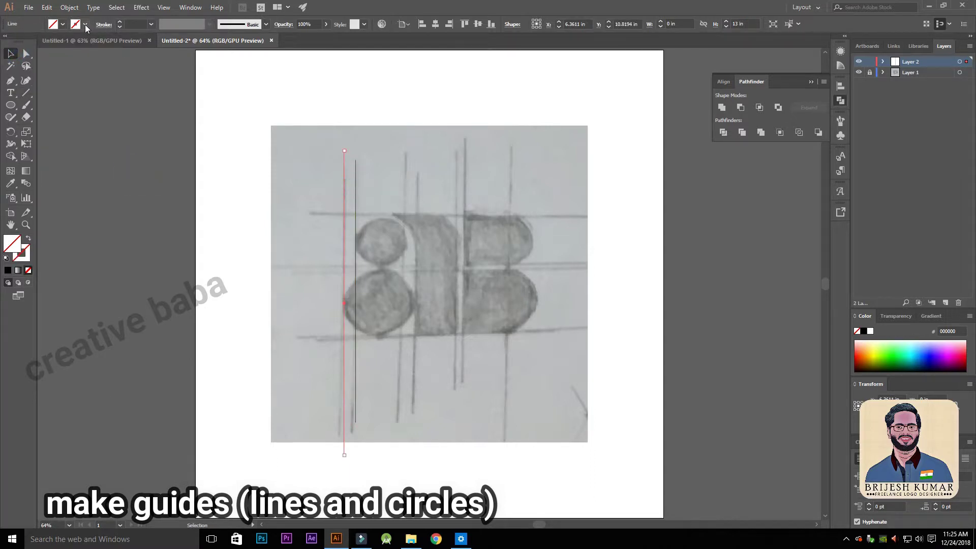
click(86, 25)
click(27, 41)
click(271, 158)
Copy the pair of vertical guide lines to the right edges of the small and large sketched circles.
click(389, 177)
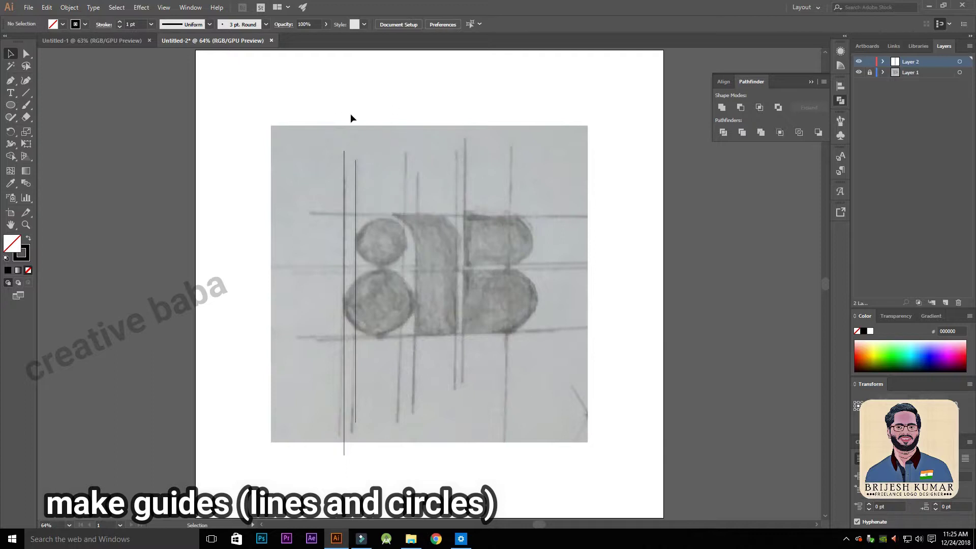
drag(332, 160, 417, 198)
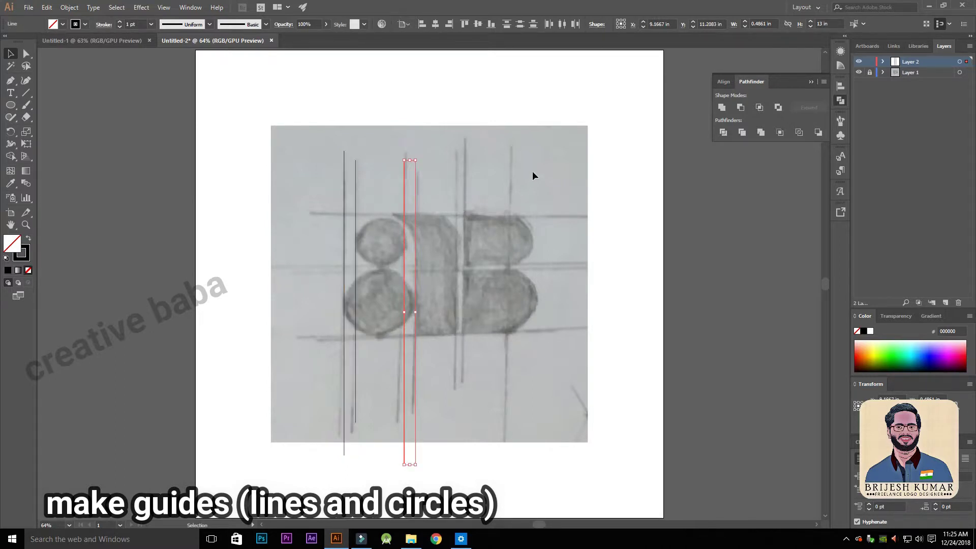
click(532, 172)
Draw horizontal guide lines along the top edge of the sketched logo and along the bottom of the small circle.
click(26, 94)
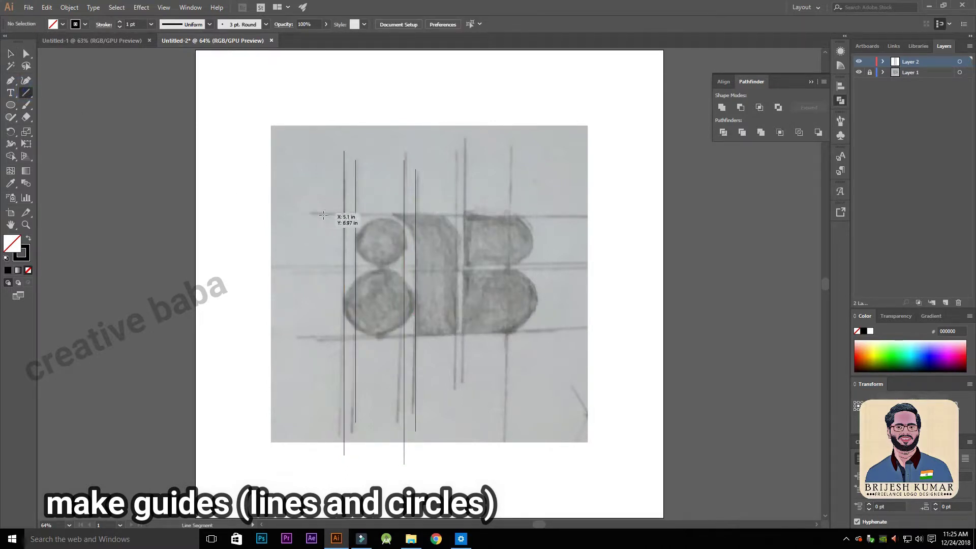
drag(311, 213, 592, 220)
drag(331, 264, 625, 263)
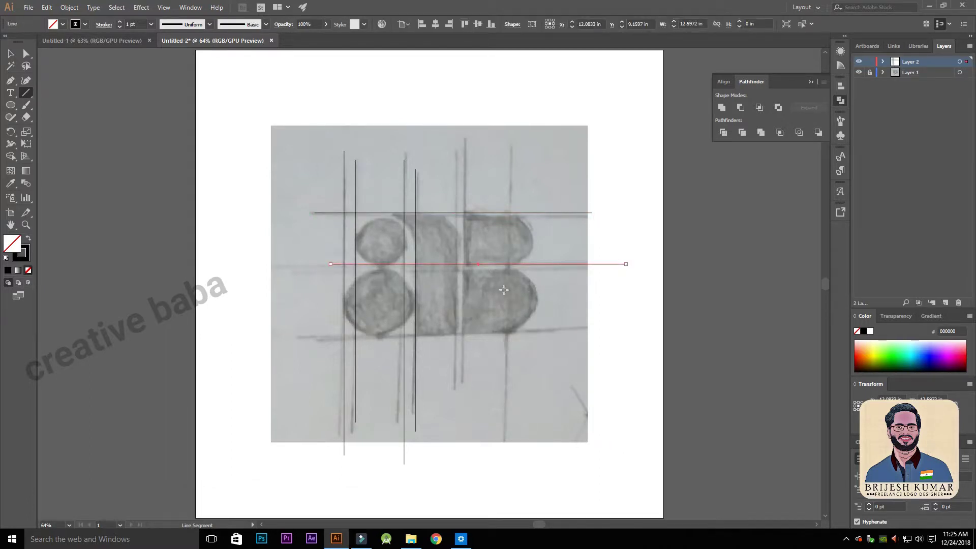
Draw a horizontal guide line about 11.7 in long and nudge it to the top of the large sketched circle.
click(457, 290)
mouse_move(137, 278)
mouse_down()
mouse_move(801, 277)
mouse_move(780, 278)
mouse_up()
key(Up)
key(Up)
key(Up)
key(Up)
key(Up)
key(Up)
key(Up)
key(Up)
key(Up)
key(Up)
key(Down)
Draw a horizontal guide line about 11.5 in long along the sketched logo's bottom edge and nudge it slightly upward.
ctrl+alt+click(332, 342)
ctrl+alt+click(332, 342)
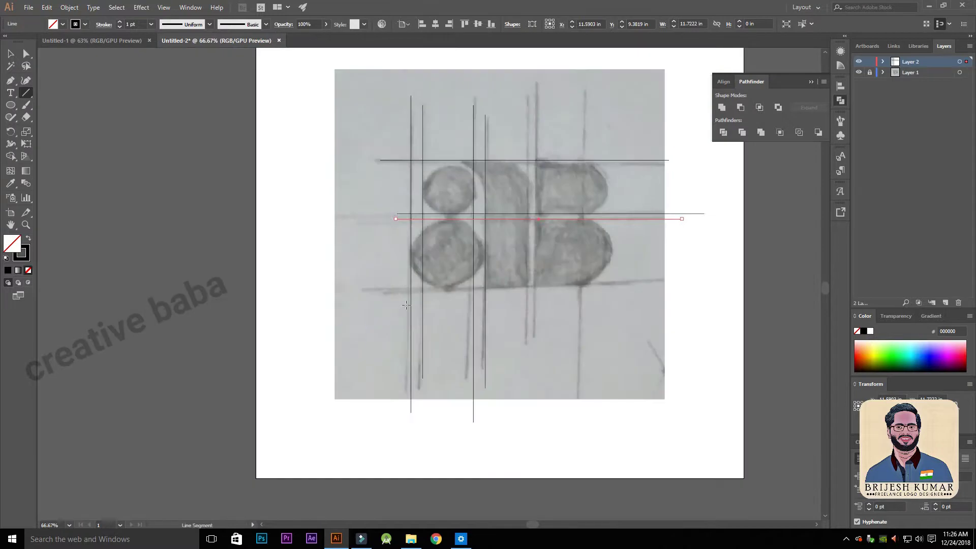
drag(390, 289, 669, 289)
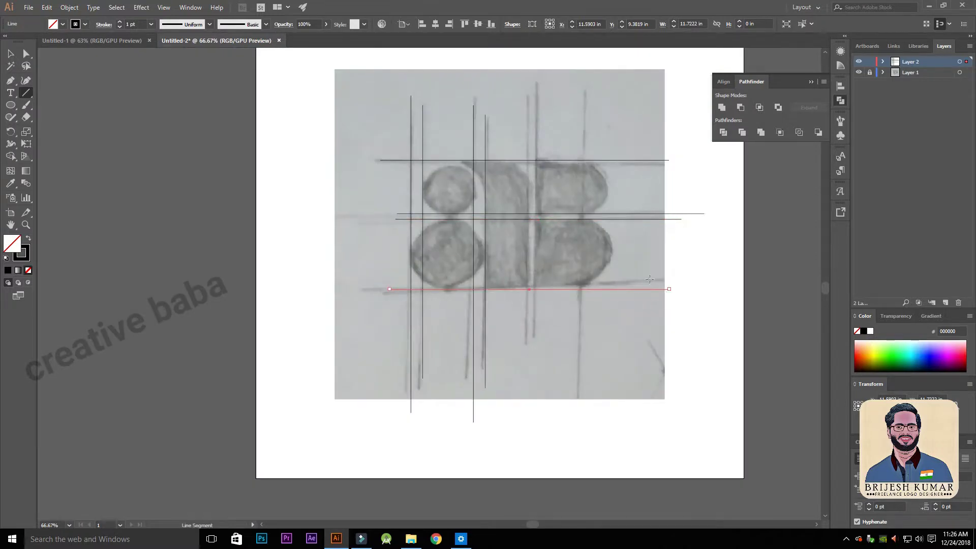
ctrl+click(507, 284)
key(Up)
key(Up)
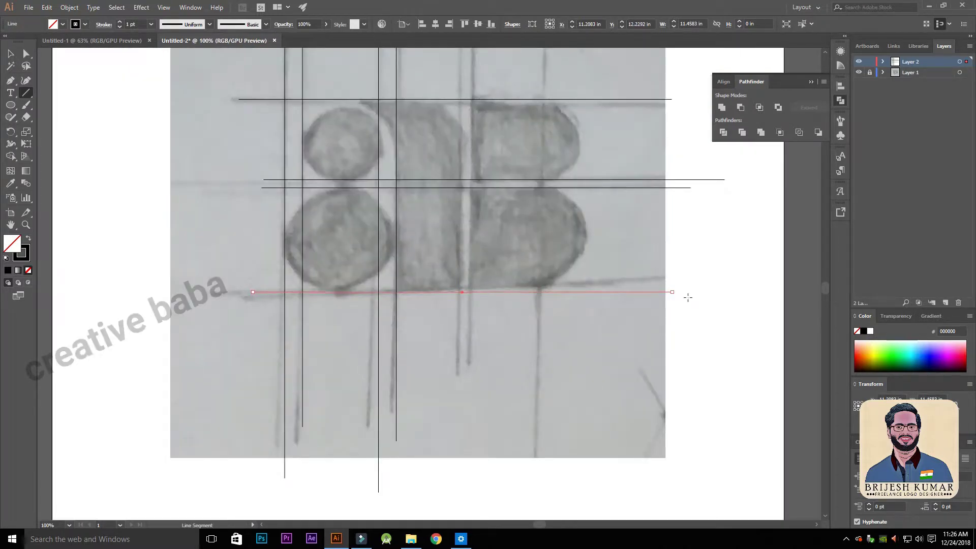
key(ctrl+minus)
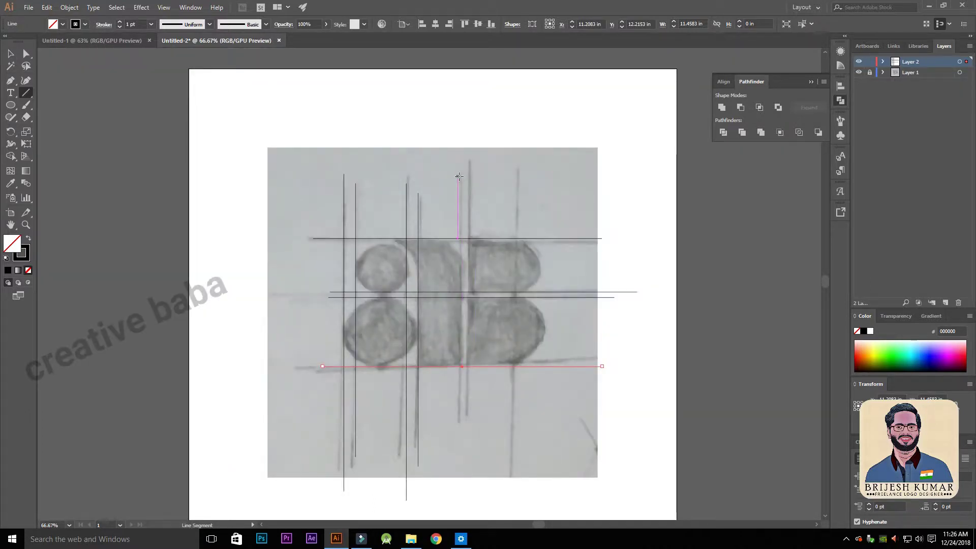
Draw two vertical guide lines about 11.3 in long on both sides of the gap between the middle stem and the B-shaped part.
drag(460, 176, 462, 452)
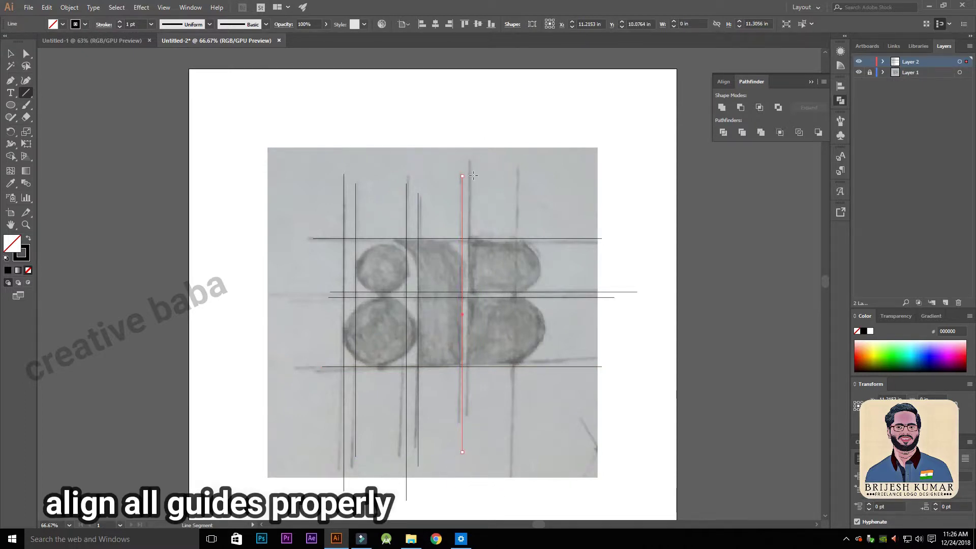
drag(469, 177, 462, 451)
key(v)
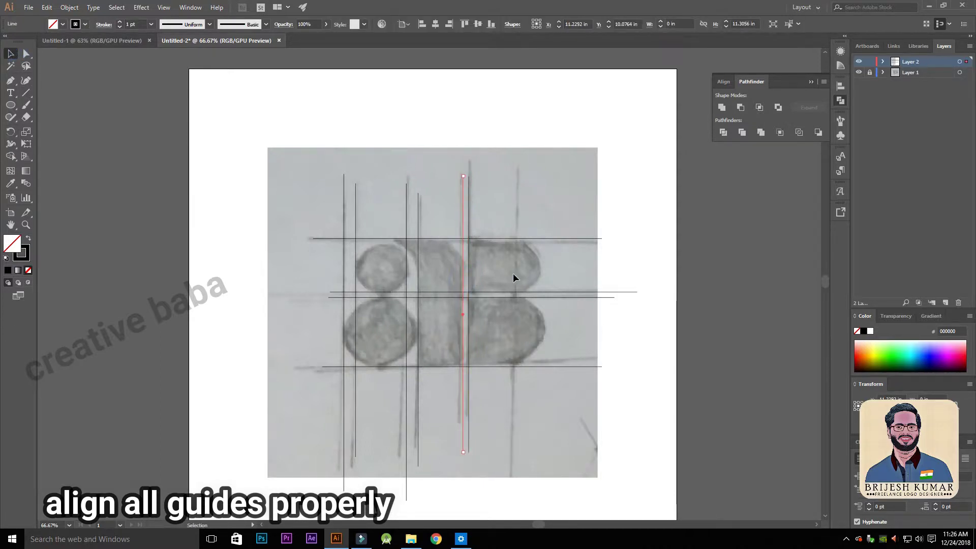
click(529, 217)
Draw a vertical guide line about 10.2 in long where the rounded ends of the B-shaped part begin.
click(25, 94)
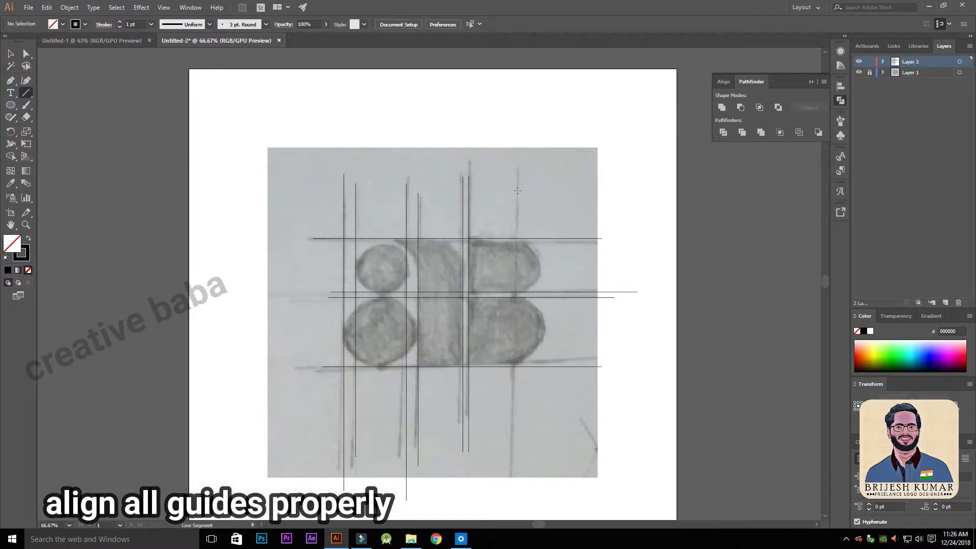
drag(517, 192, 507, 442)
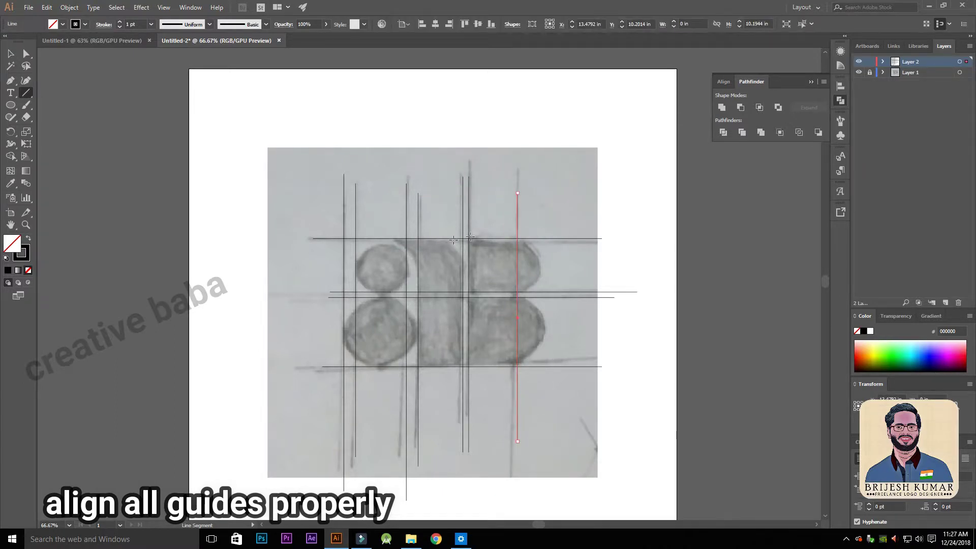
click(10, 54)
click(551, 199)
Draw a circle about 2.07 in wide between the inner vertical guides and move it up over the small sketched circle.
click(12, 106)
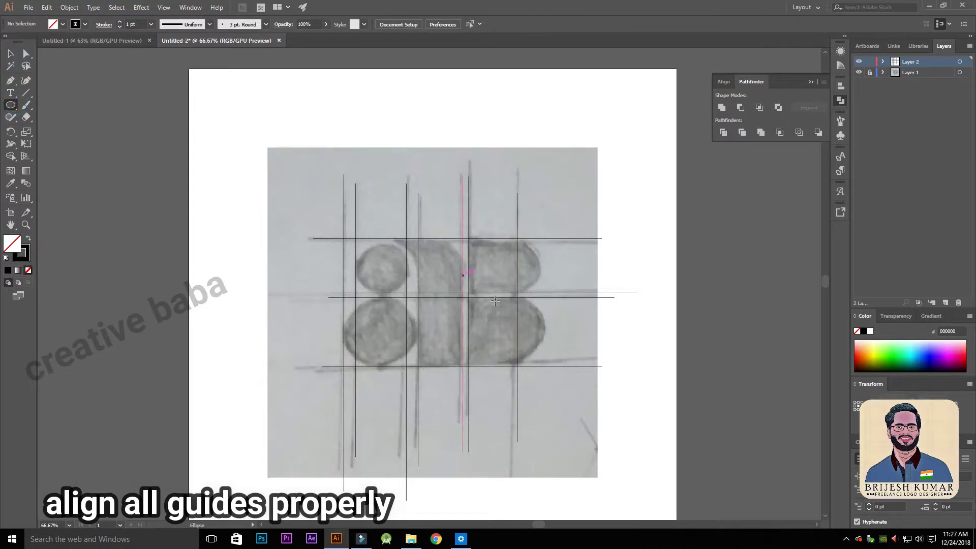
mouse_move(355, 267)
mouse_down()
mouse_move(416, 289)
mouse_move(406, 277)
mouse_up()
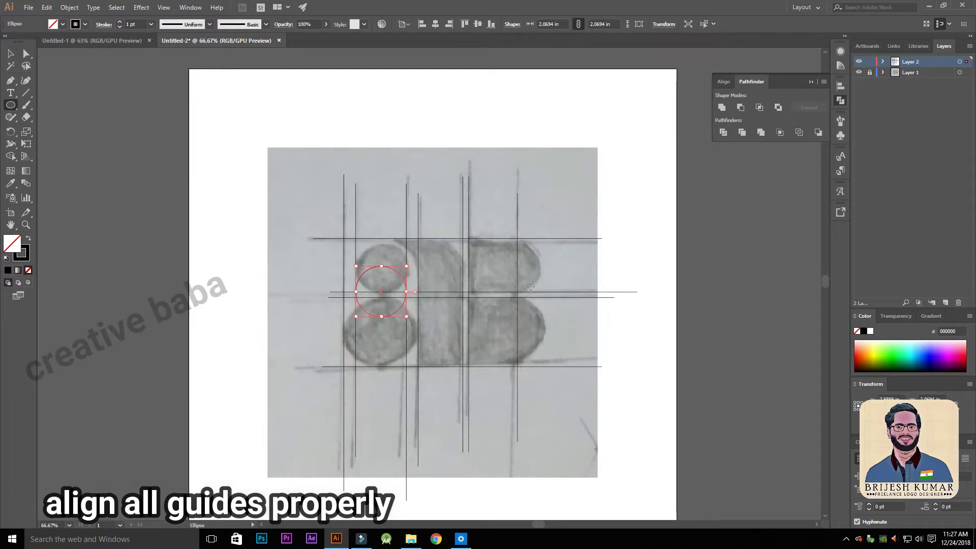
key(shift+Up)
key(shift+Up)
key(shift+Up)
key(shift+Up)
key(shift+Up)
key(shift+Up)
key(shift+Up)
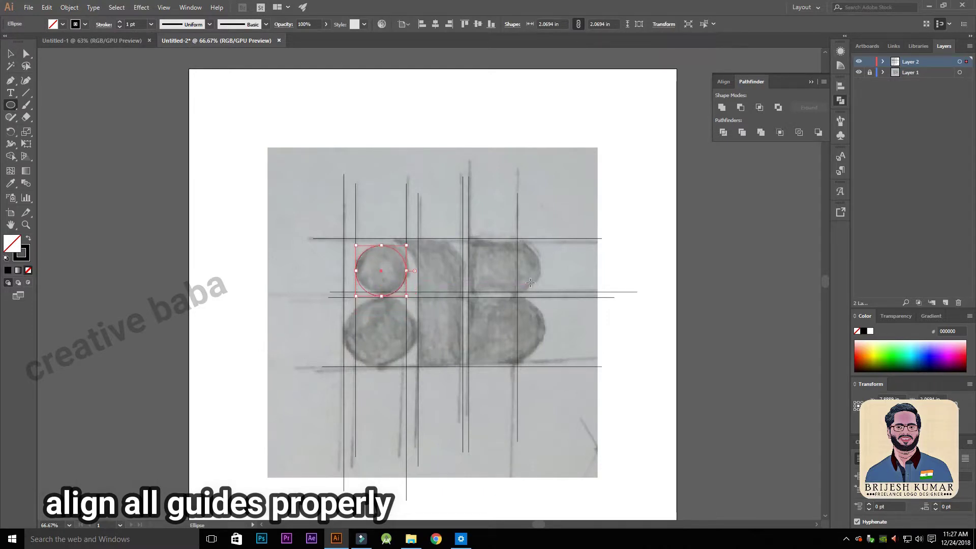
key(Up)
key(Up)
Nudge the small circle up so its bottom edge touches the upper of the two middle horizontal guides.
click(10, 53)
click(468, 202)
click(377, 252)
click(415, 301)
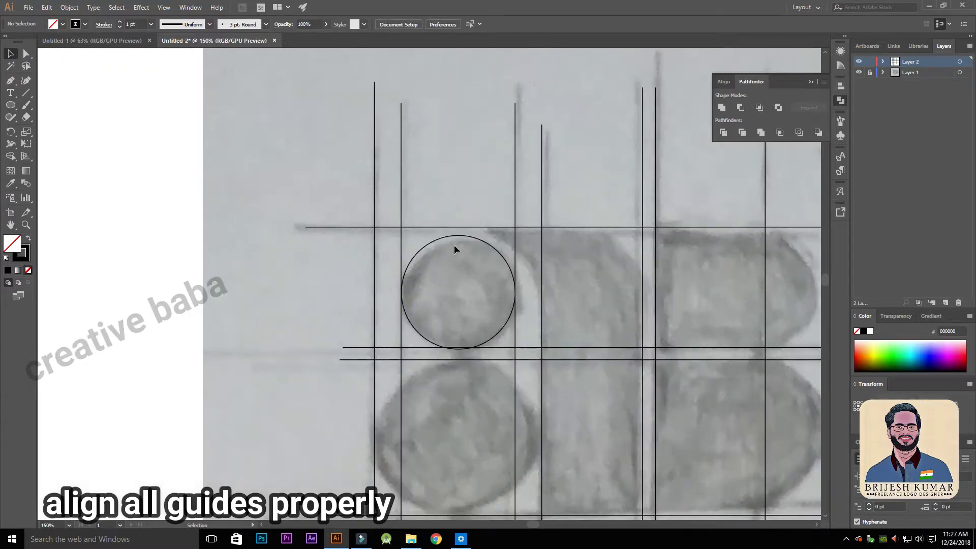
click(458, 235)
click(441, 149)
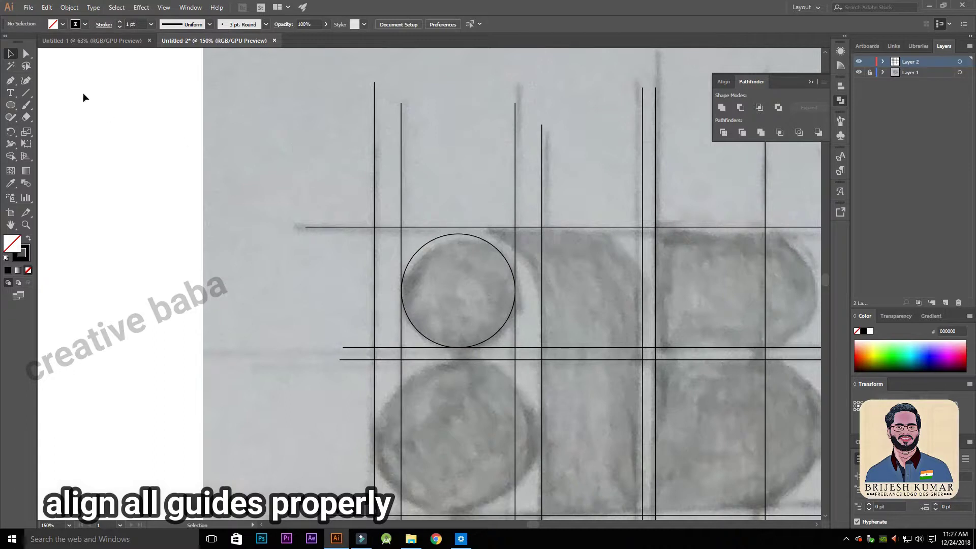
Draw a larger circle around the small one, from the second vertical guide at the top guide line to the fourth vertical guide.
click(11, 107)
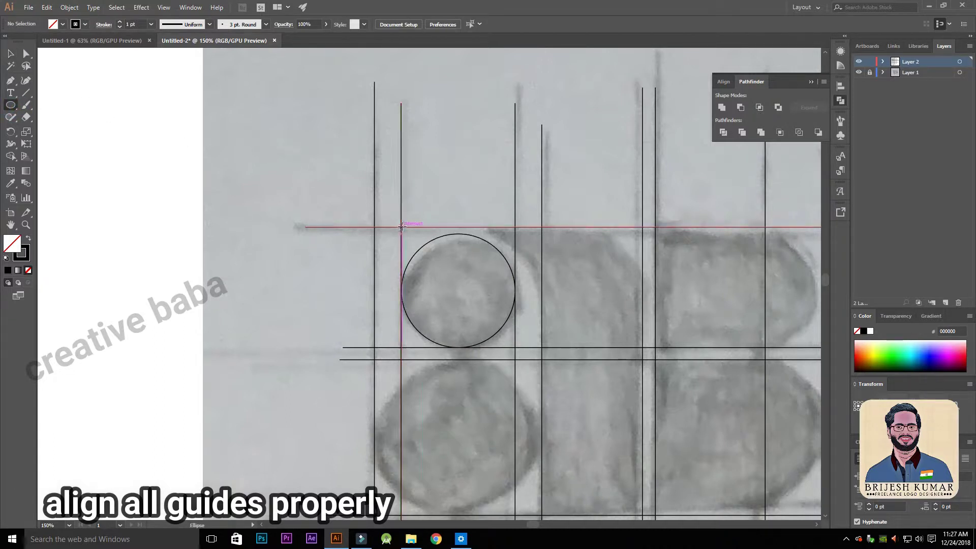
drag(401, 227, 541, 345)
key(v)
click(426, 142)
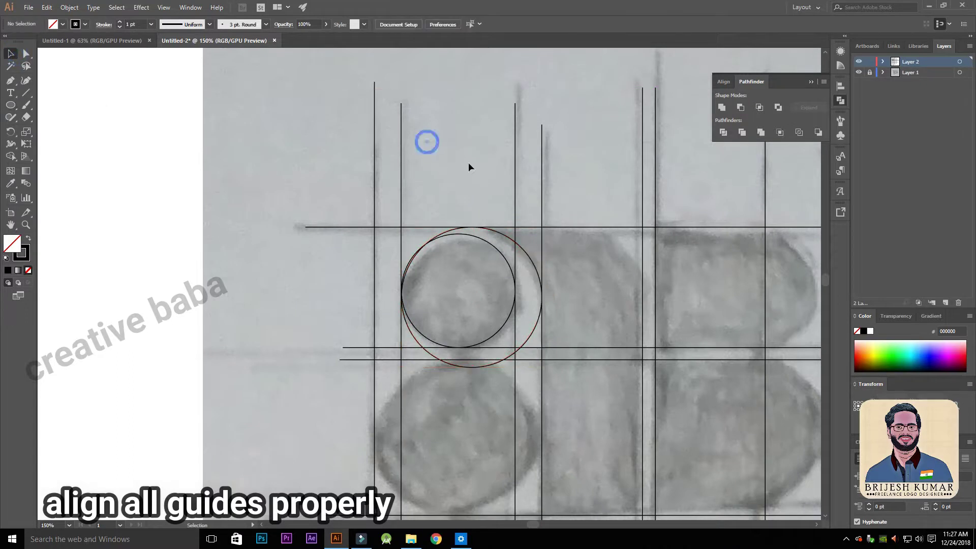
Draw a circle about 3.04 in wide over the lower sketched circle, spanning the first to the fourth vertical guide.
alt+click(527, 386)
click(418, 298)
click(11, 106)
drag(291, 235, 458, 389)
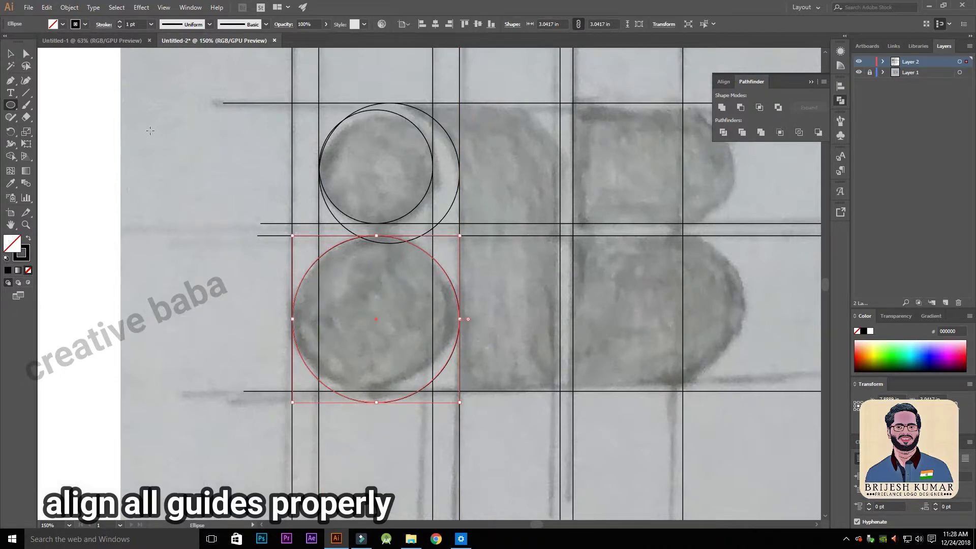
click(11, 53)
click(745, 257)
Move the bottom horizontal guide line down until it touches the lower circle's bottom edge.
click(600, 391)
key(Down)
key(Down)
key(Down)
key(Down)
key(Down)
key(Down)
key(Down)
key(Down)
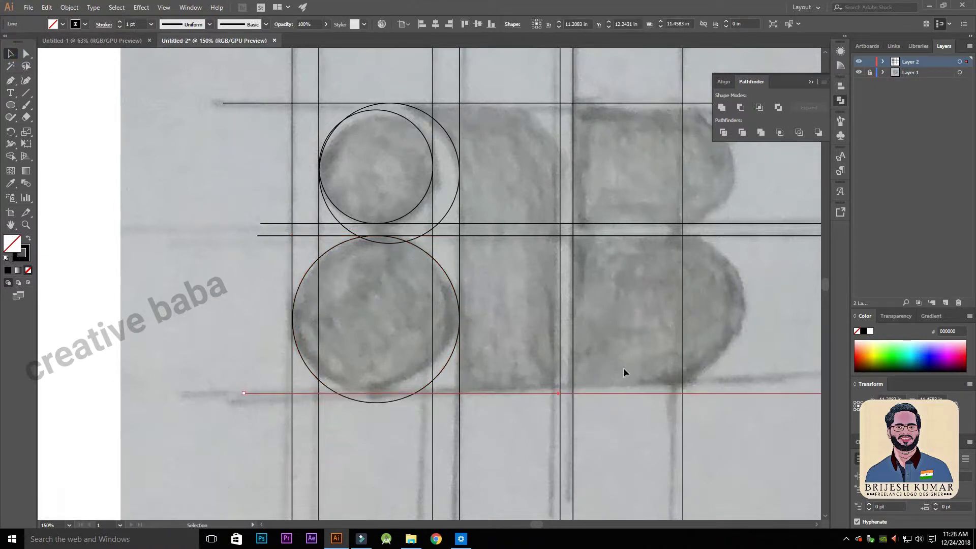
key(Down)
key(Down)
key(Down)
key(Down)
key(Down)
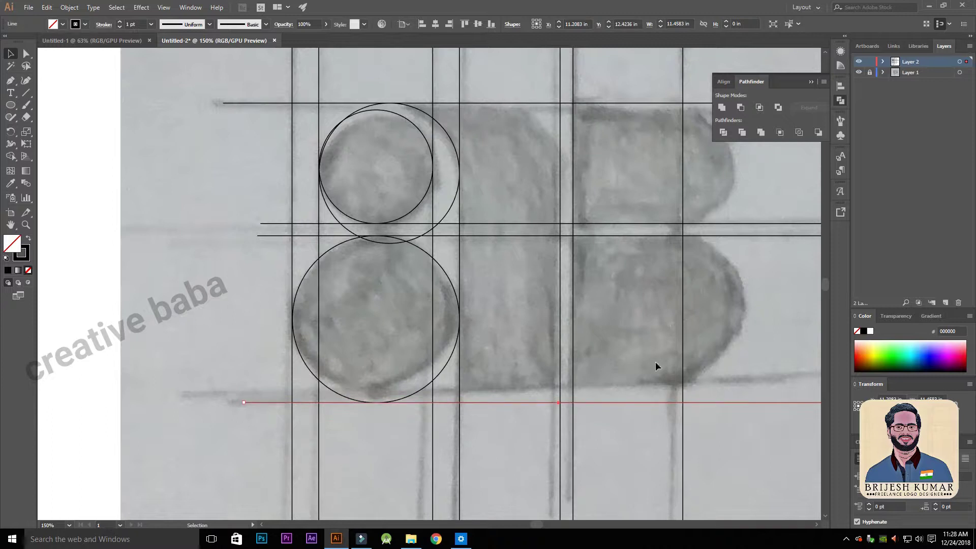
click(761, 285)
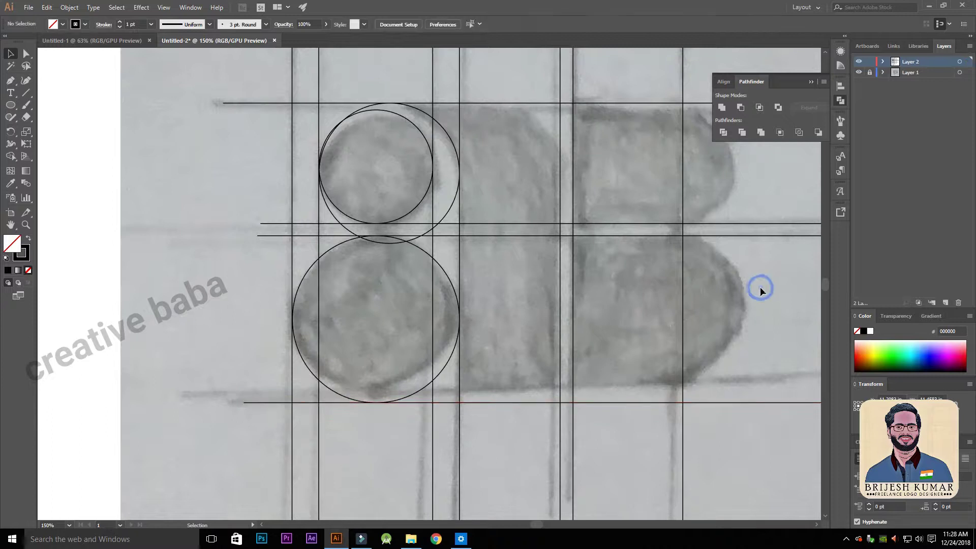
Move the bottom horizontal guide line back up, slightly above the lower circle's bottom edge.
click(528, 403)
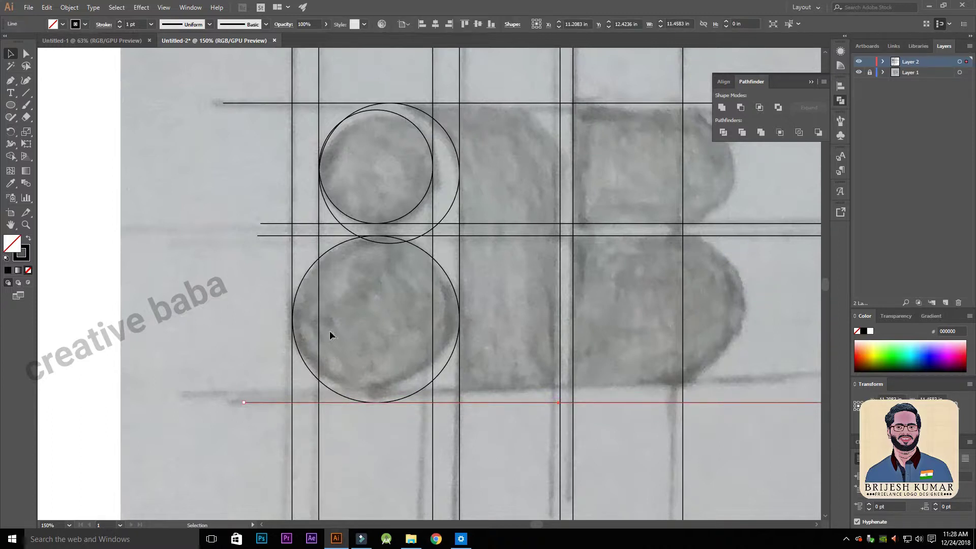
click(566, 278)
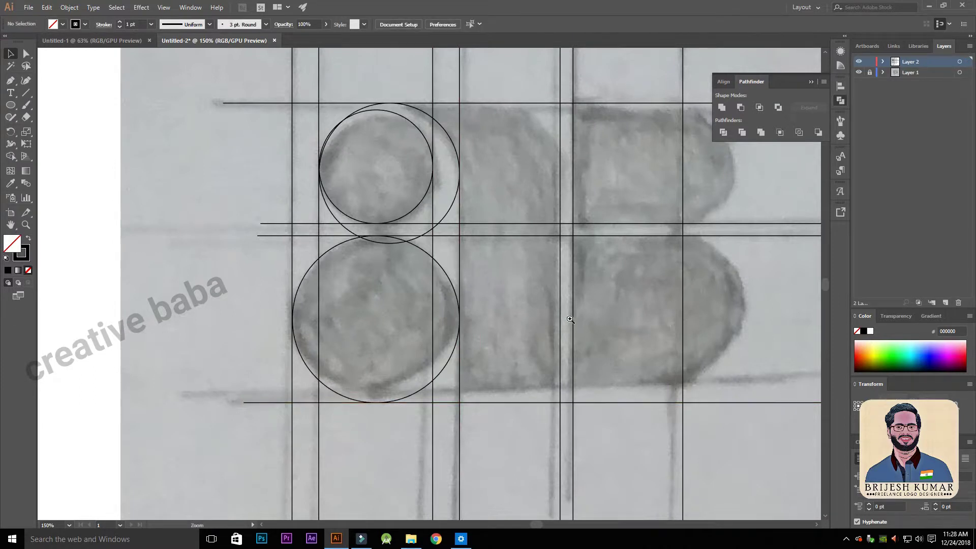
alt+click(569, 299)
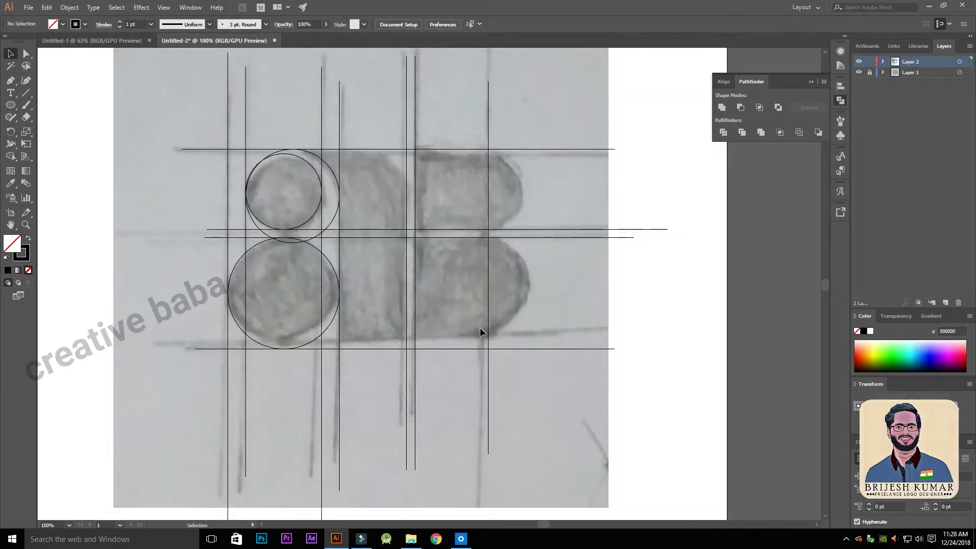
click(451, 349)
key(Up)
key(Up)
key(Up)
key(Up)
key(Up)
key(Up)
key(Up)
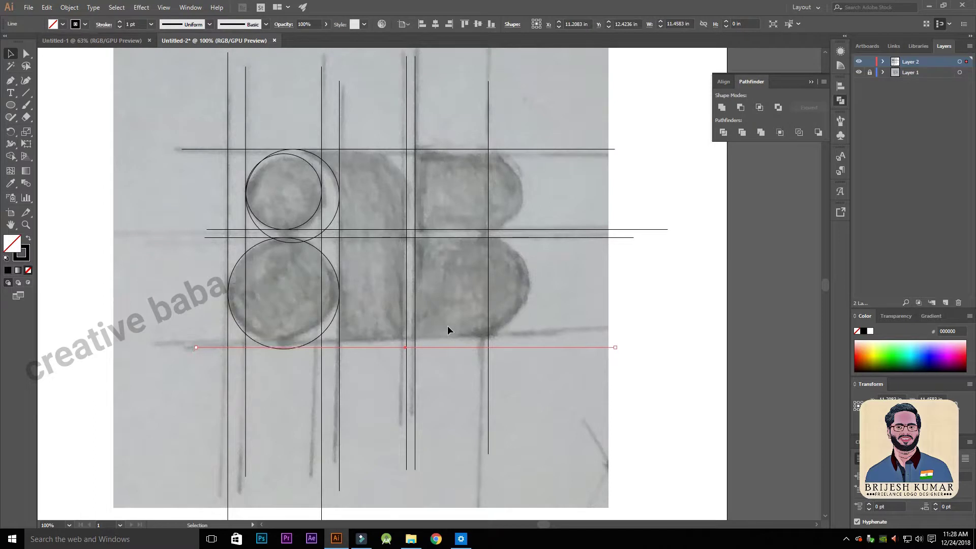
Scale the lower circle down proportionally until its bottom edge meets the bottom horizontal guide line.
click(287, 349)
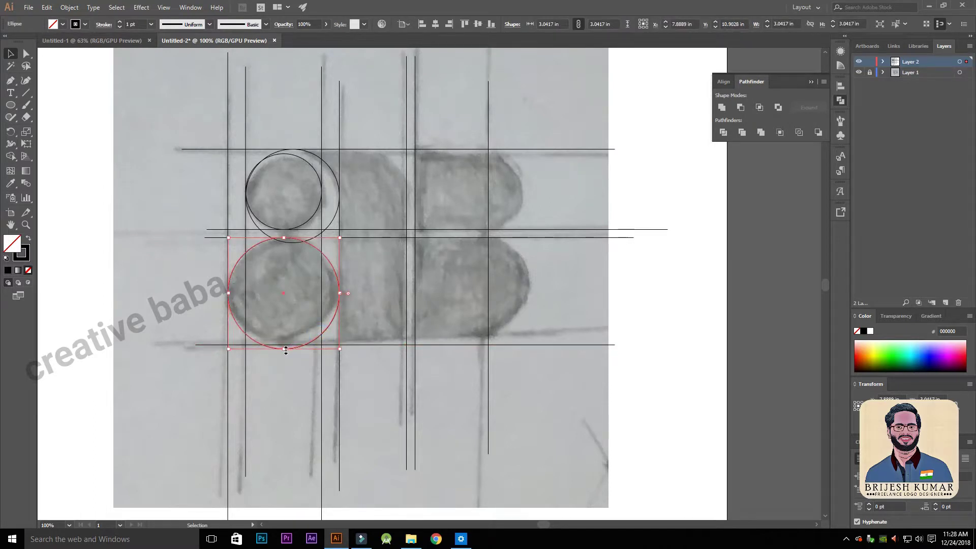
drag(284, 350, 284, 345)
click(372, 284)
key(ctrl+space)
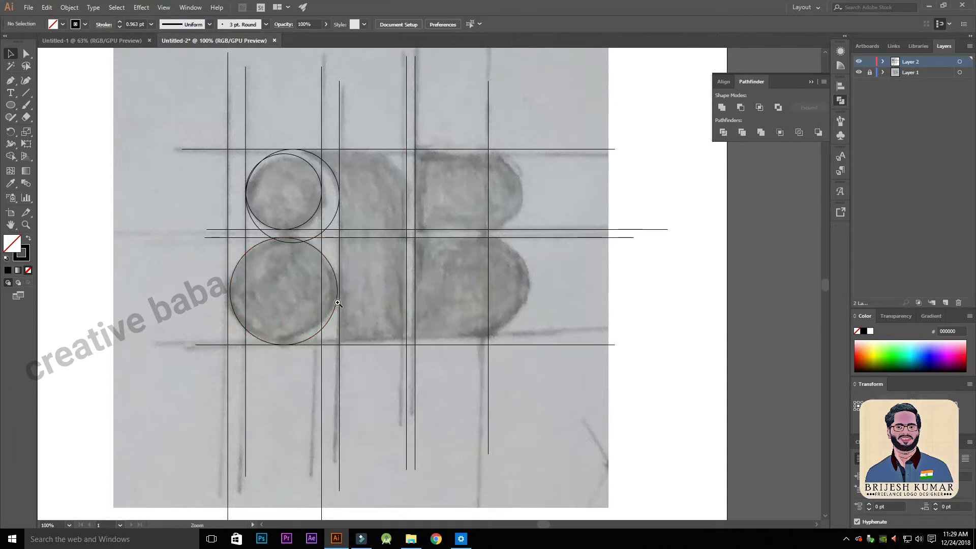
Move the lower-left circle sideways until its edge touches the fourth vertical guide line.
click(337, 303)
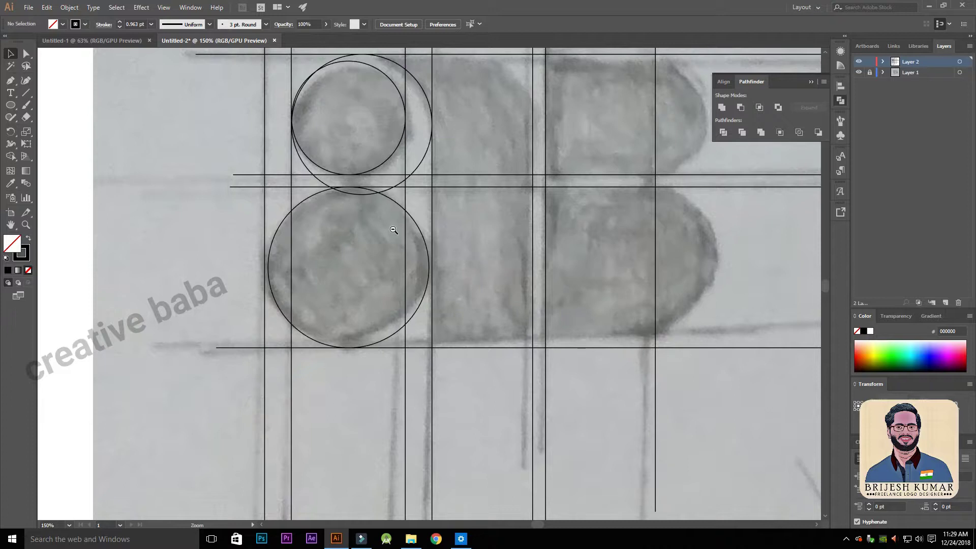
click(428, 257)
click(492, 258)
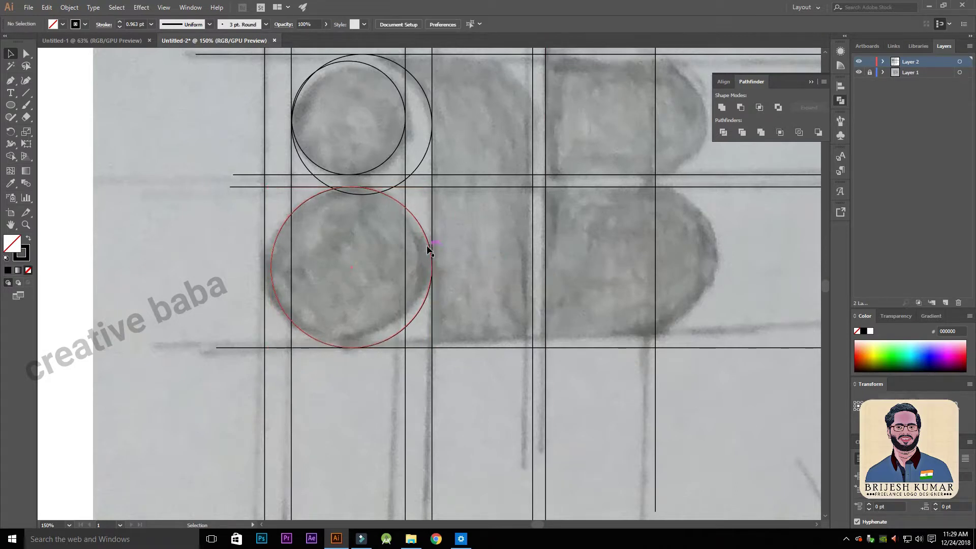
Draw a circle about 2.19 in wide between the top two horizontal guides and centre it on the last vertical guide.
alt+click(373, 251)
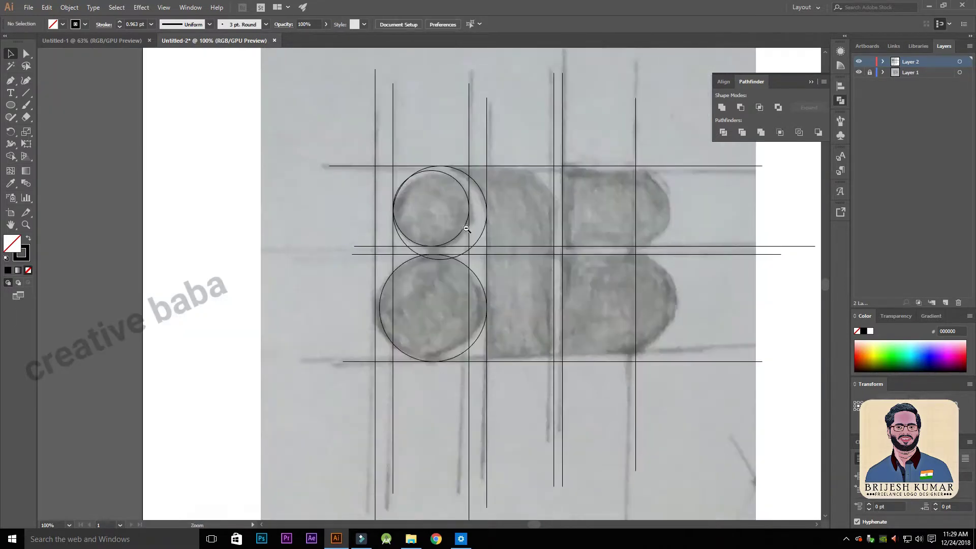
alt+click(564, 254)
click(11, 105)
ctrl+click(475, 265)
ctrl+click(444, 288)
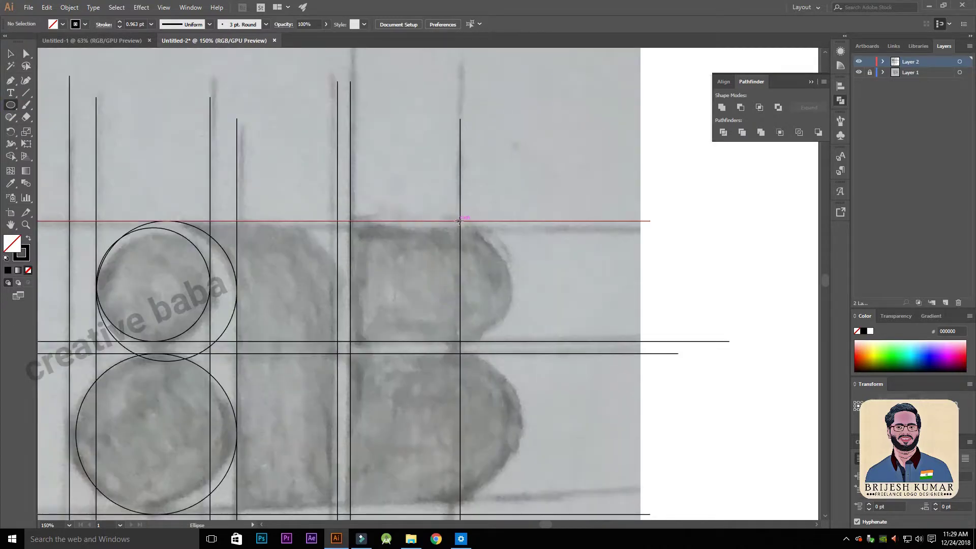
drag(459, 221, 580, 341)
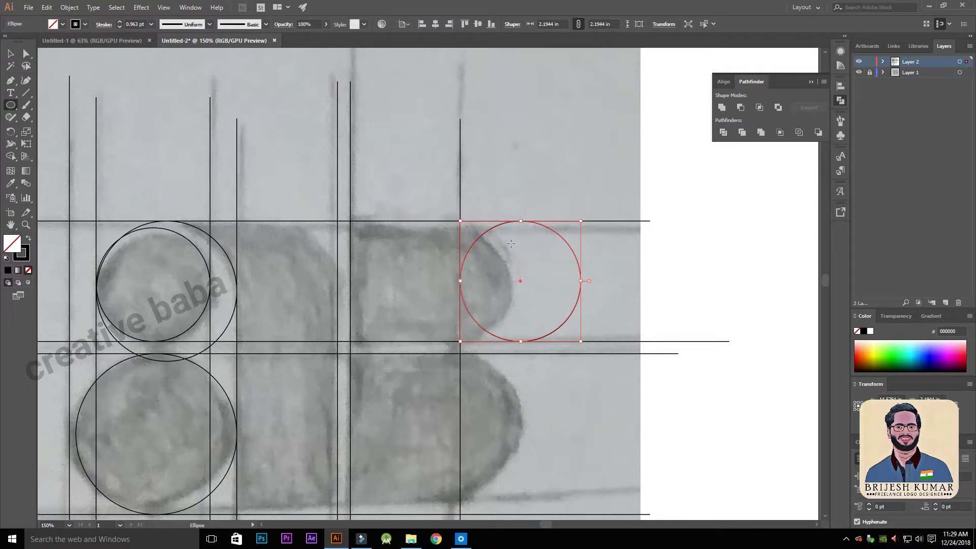
click(10, 54)
drag(474, 246, 413, 241)
click(501, 264)
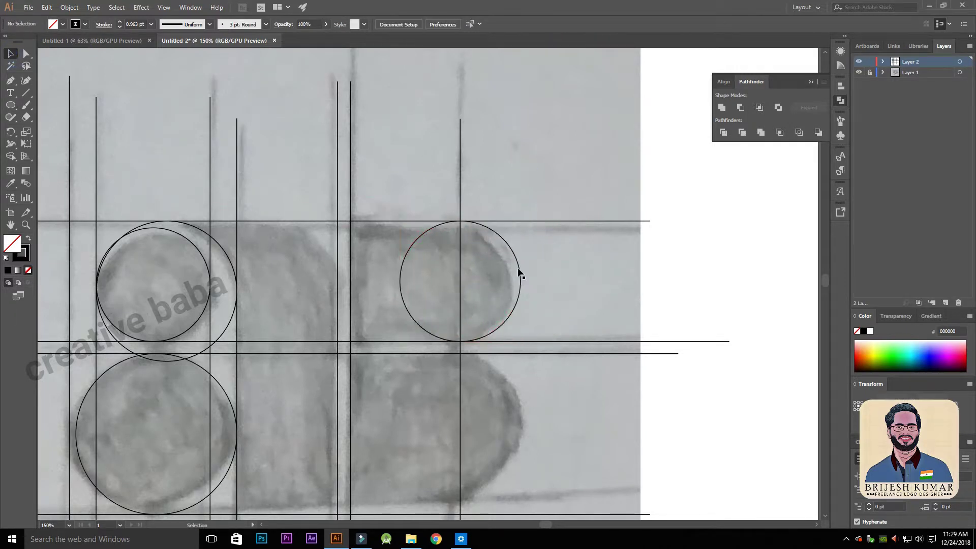
Duplicate the new circle over the B's lower bowl and scale the copy up proportionally to about 2.88 in wide.
drag(521, 274, 539, 412)
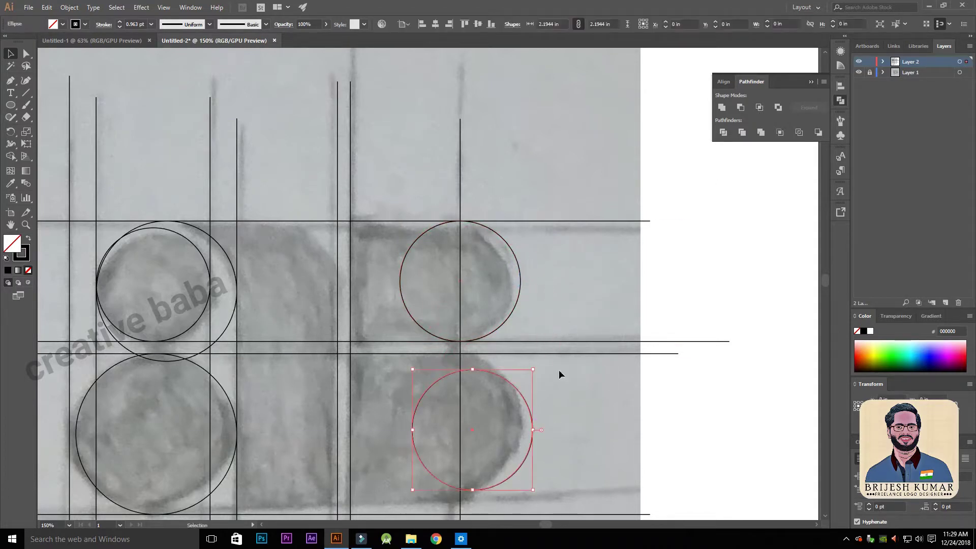
drag(594, 322, 582, 106)
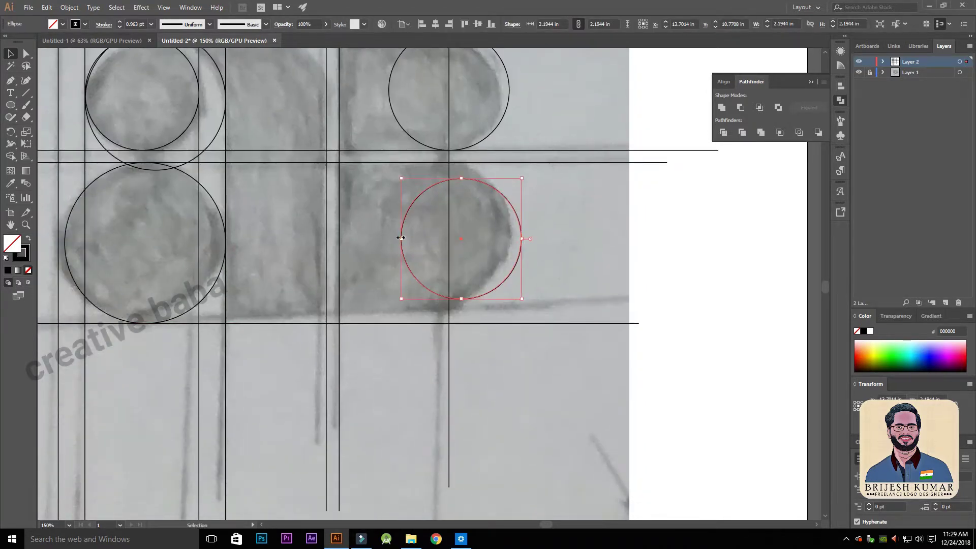
drag(401, 238, 364, 233)
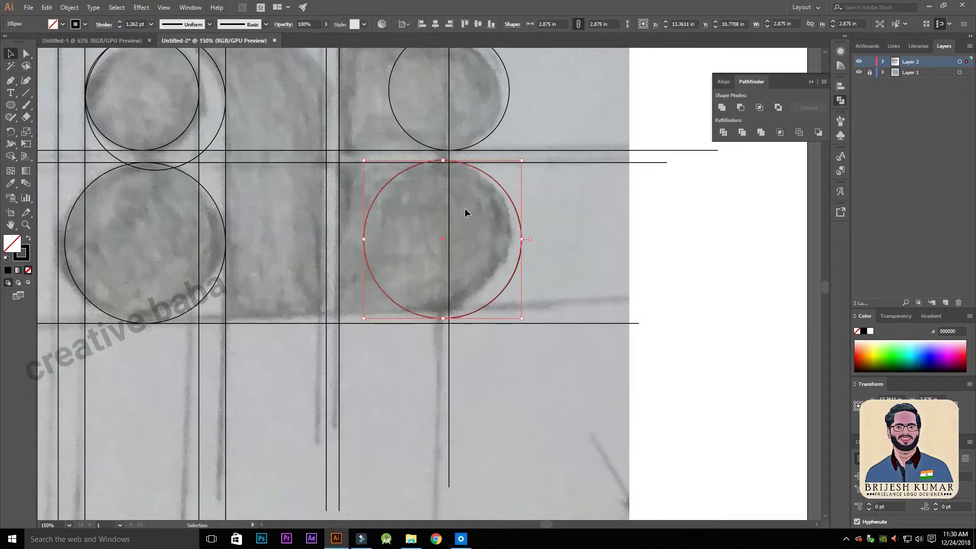
Fit the lower bowl's circle between the two lower horizontal guides and centre it on the last vertical guide.
drag(442, 164, 444, 161)
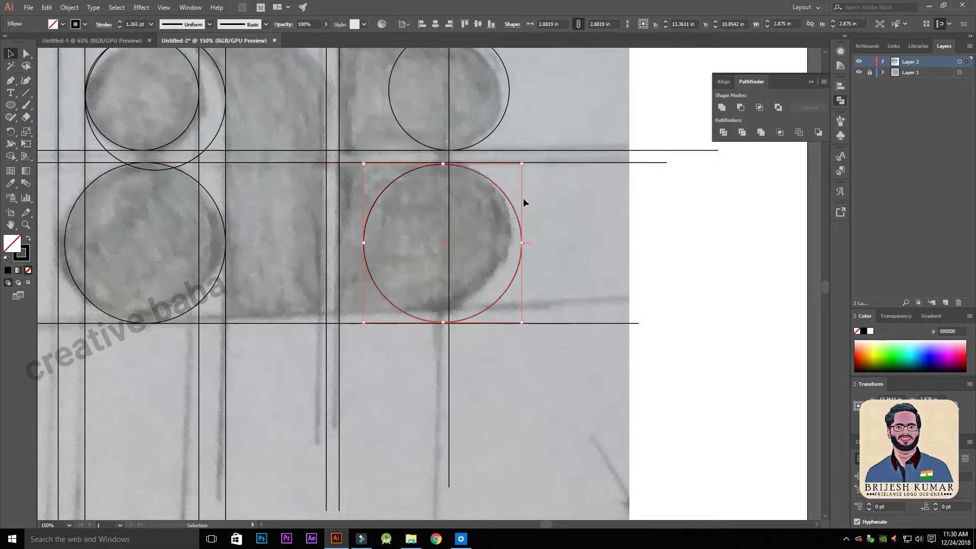
click(508, 279)
click(458, 319)
drag(443, 324, 448, 326)
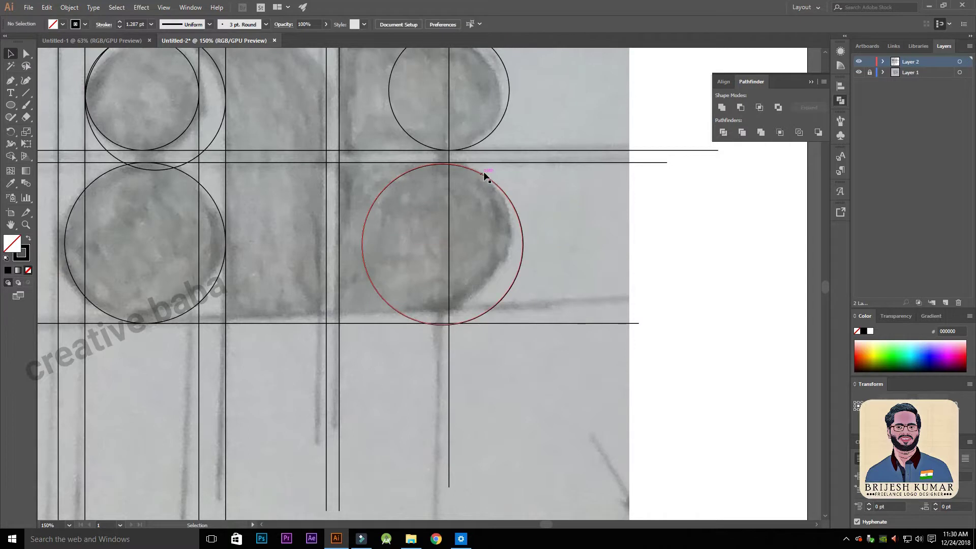
click(538, 184)
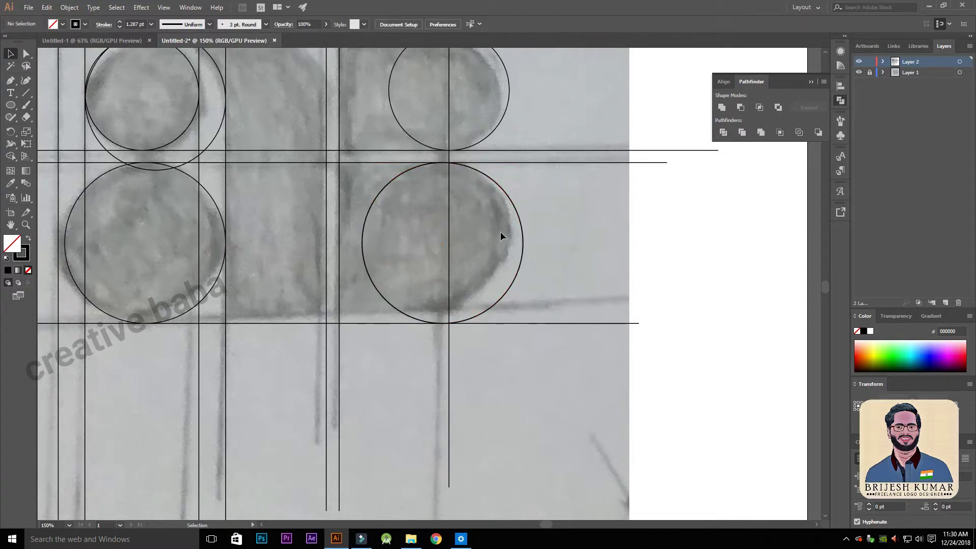
drag(523, 232, 530, 232)
click(569, 229)
Select all the guide lines and circles and expand them into filled objects.
key(ctrl+space)
ctrl+alt+click(357, 188)
ctrl+alt+click(427, 257)
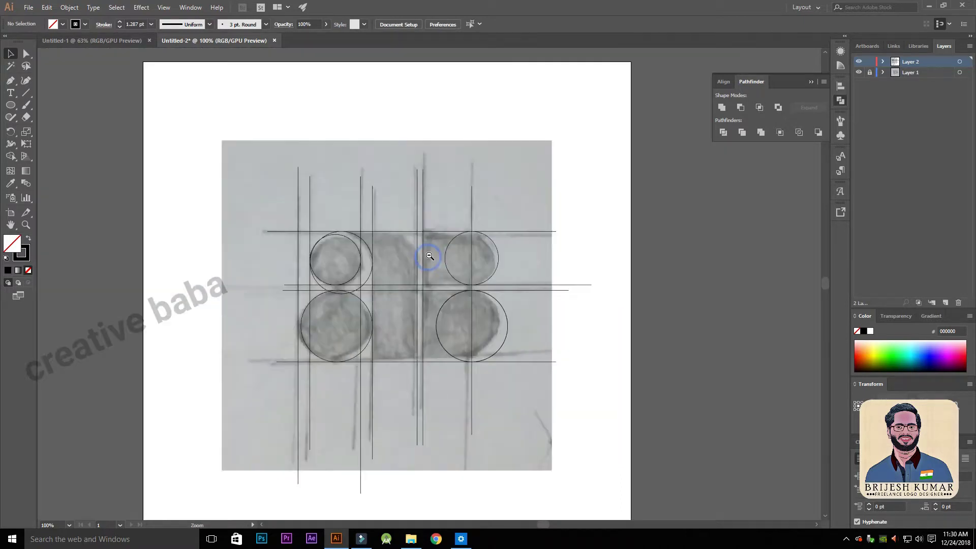
drag(221, 156, 549, 403)
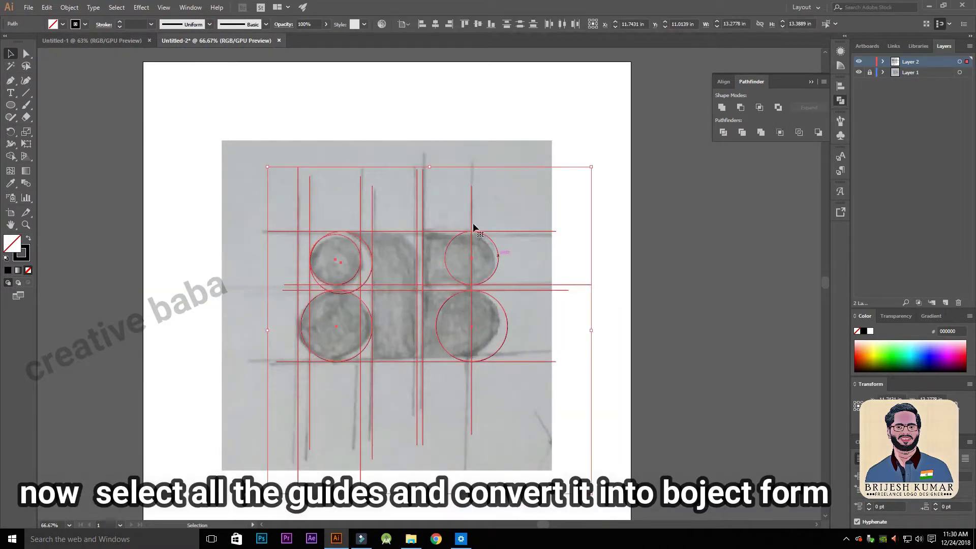
click(69, 7)
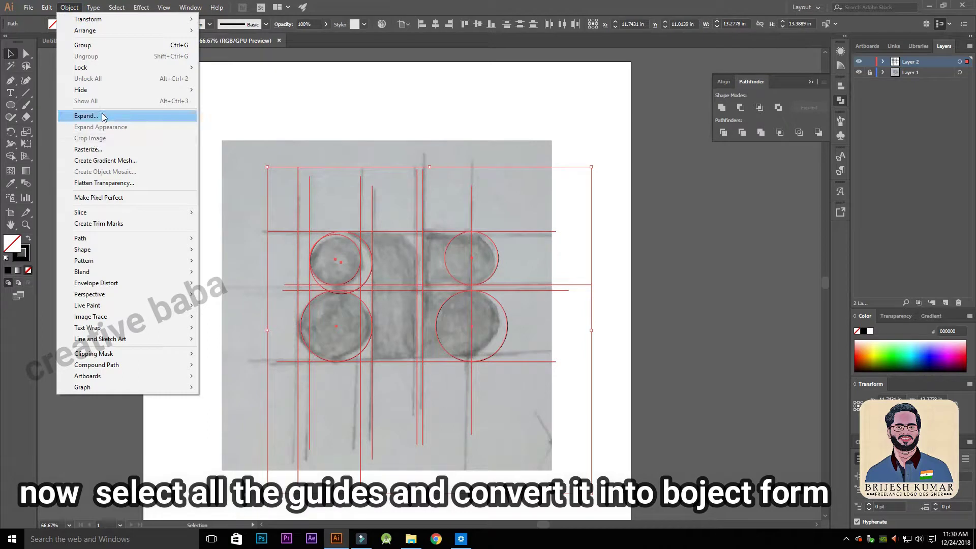
click(104, 118)
click(456, 327)
Merge the regions inside the small upper-left circle and the larger lower-left circle into two solid shapes with the Shape Builder.
ctrl+click(377, 262)
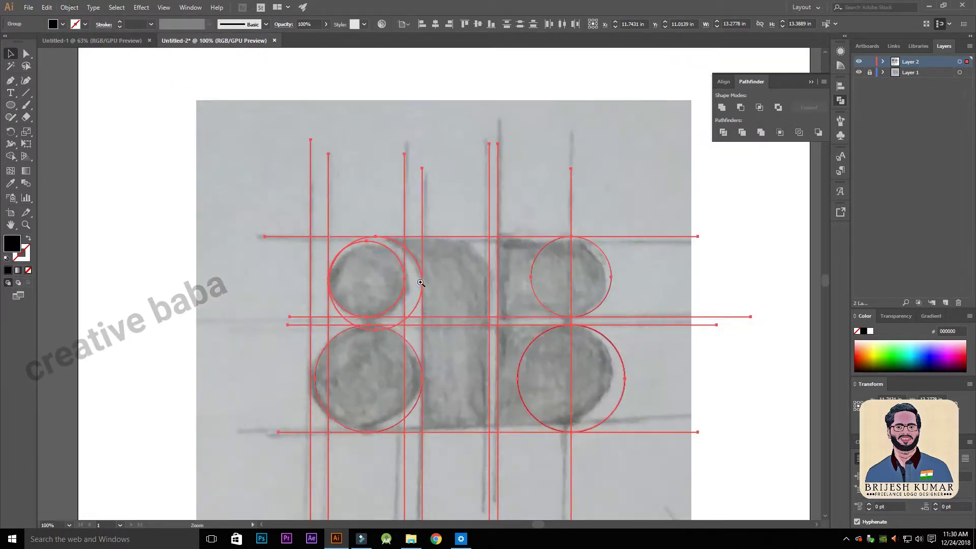
ctrl+click(421, 283)
click(10, 156)
click(342, 270)
drag(283, 421, 309, 419)
drag(359, 352, 368, 415)
drag(416, 435, 399, 432)
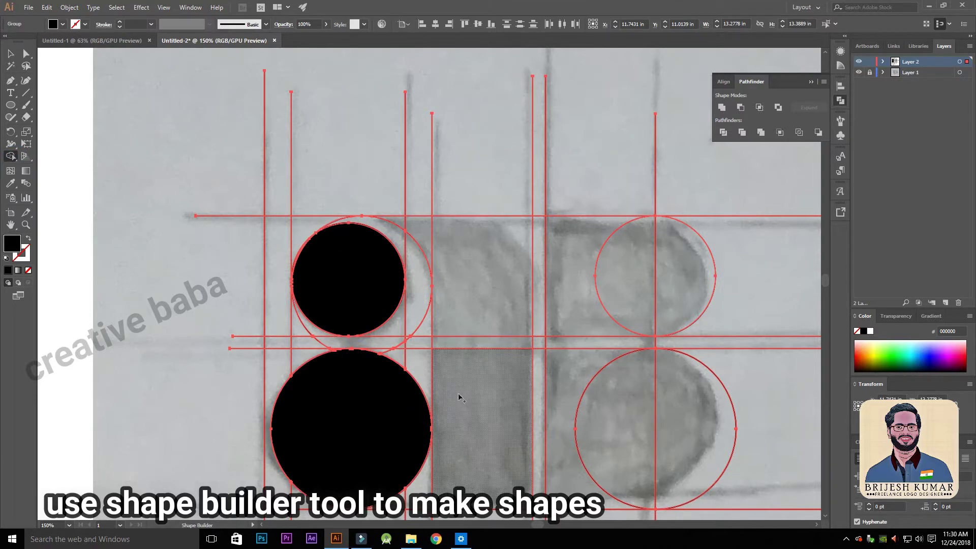
Merge the stem's regions into one solid shape, including its curved top beside the upper-left circle.
drag(400, 222, 466, 249)
mouse_move(491, 311)
mouse_down()
mouse_move(495, 408)
mouse_move(393, 284)
mouse_up()
key(space)
Merge each right-hand circle with its adjoining block to form the upper and lower bowls of the B.
drag(484, 289, 542, 300)
drag(507, 159, 539, 161)
drag(440, 144, 495, 163)
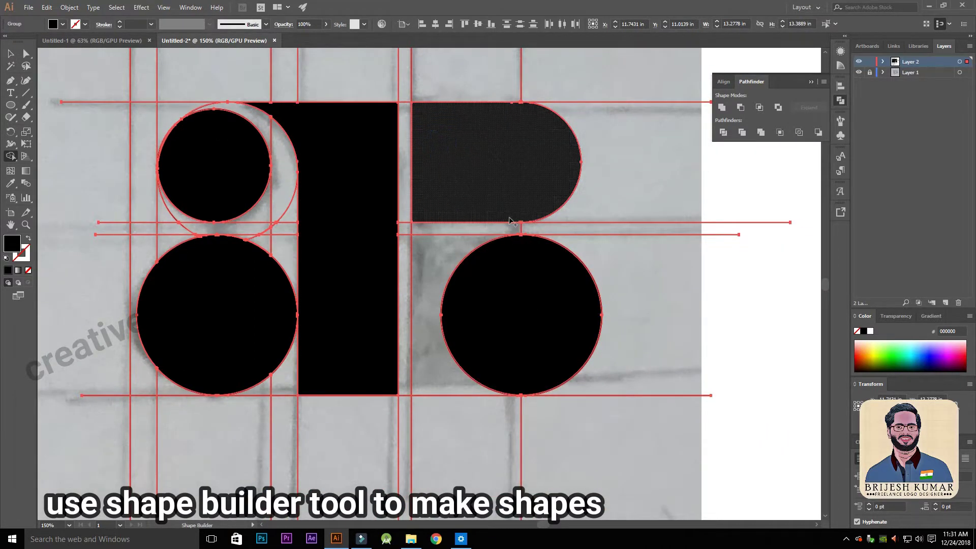
drag(433, 324, 488, 318)
Examine the edges and junctions of the merged shapes up close for missed regions.
ctrl+click(514, 138)
ctrl+click(526, 142)
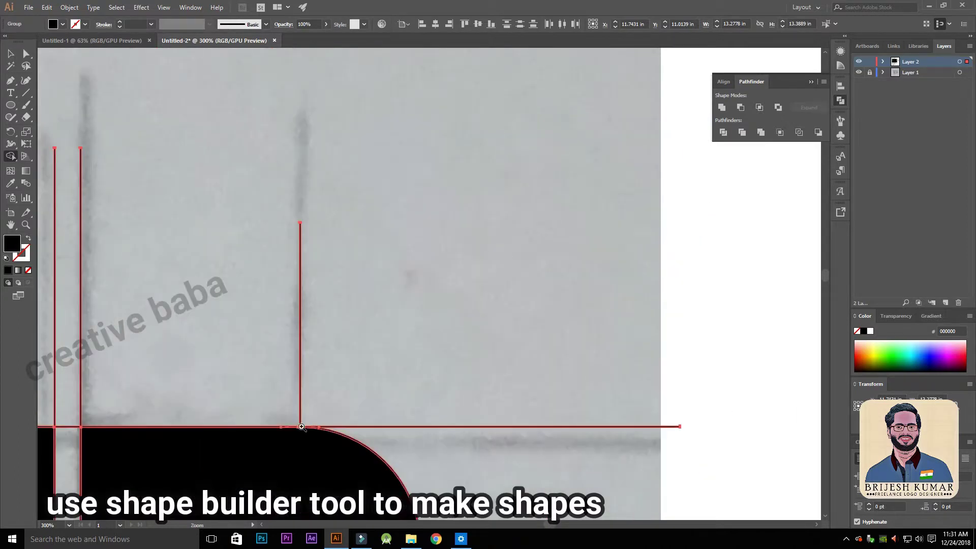
ctrl+click(280, 483)
drag(256, 279, 773, 265)
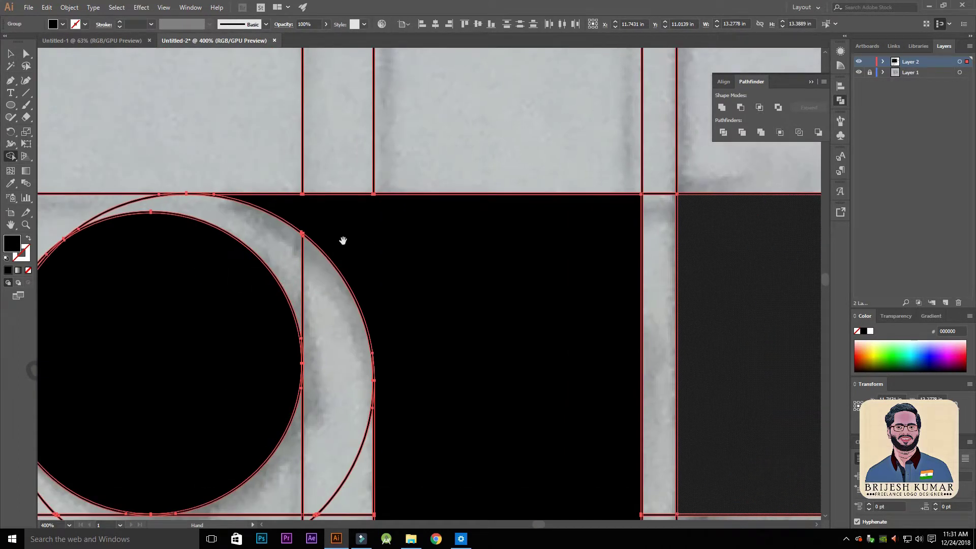
drag(468, 513, 478, 305)
drag(430, 373, 485, 231)
drag(501, 449, 428, 218)
drag(569, 372, 725, 405)
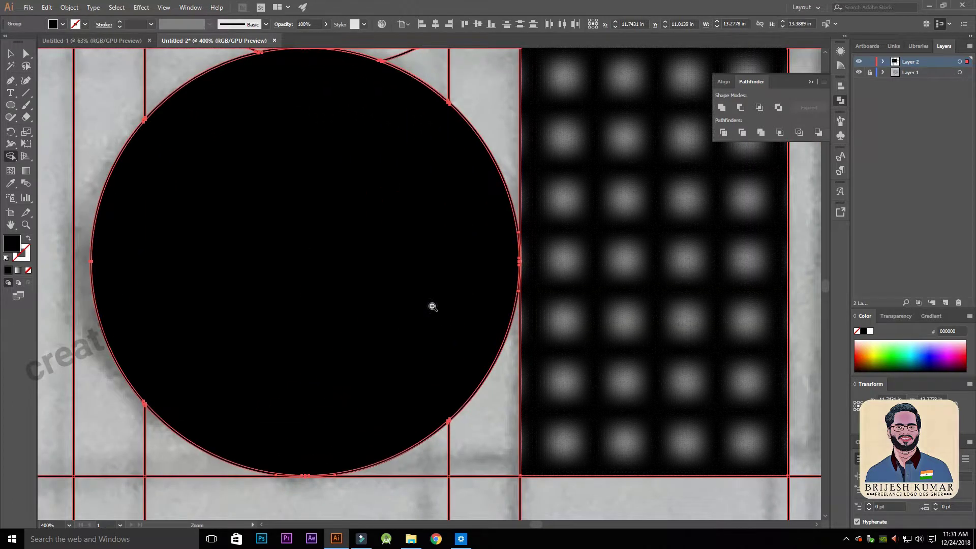
ctrl+alt+click(432, 306)
ctrl+alt+click(435, 288)
ctrl+alt+click(430, 225)
ctrl+alt+click(432, 223)
ctrl+alt+click(482, 262)
Ungroup the expanded artwork so the filled shapes separate from the guides, and clear the selection.
click(11, 52)
click(357, 102)
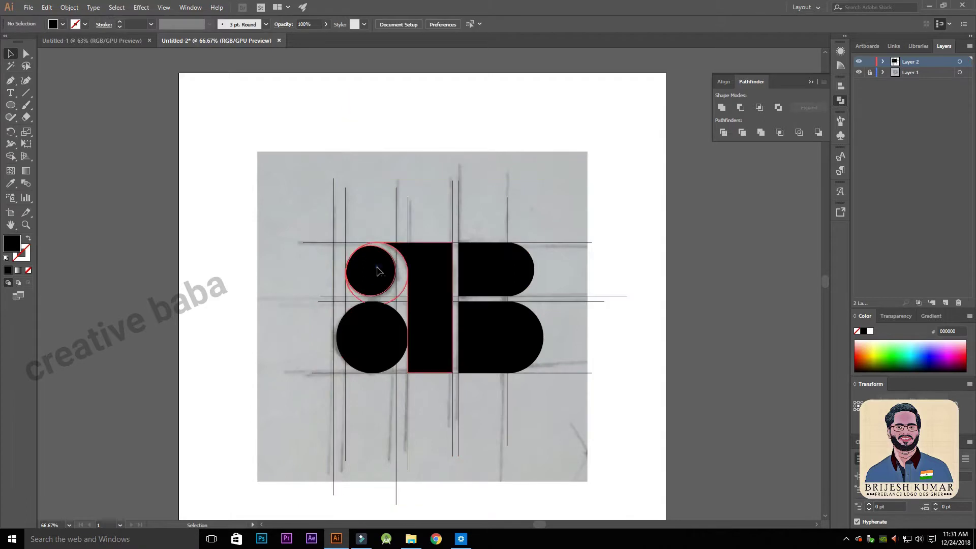
right_click(435, 317)
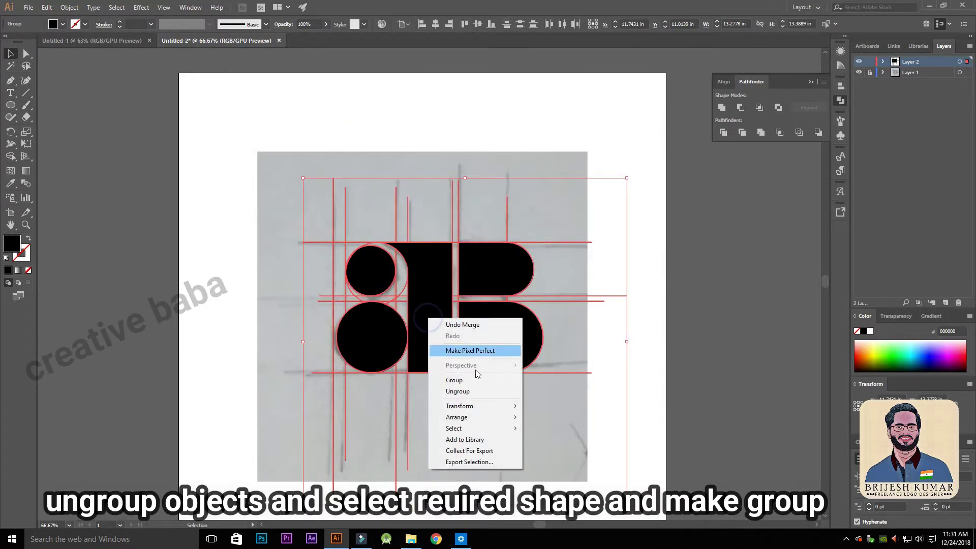
click(471, 394)
click(735, 287)
Select the two left circles, the stem and both B bowls, and group them as the logo.
click(375, 270)
shift+click(375, 330)
shift+click(430, 297)
shift+click(475, 274)
shift+click(493, 336)
right_click(493, 336)
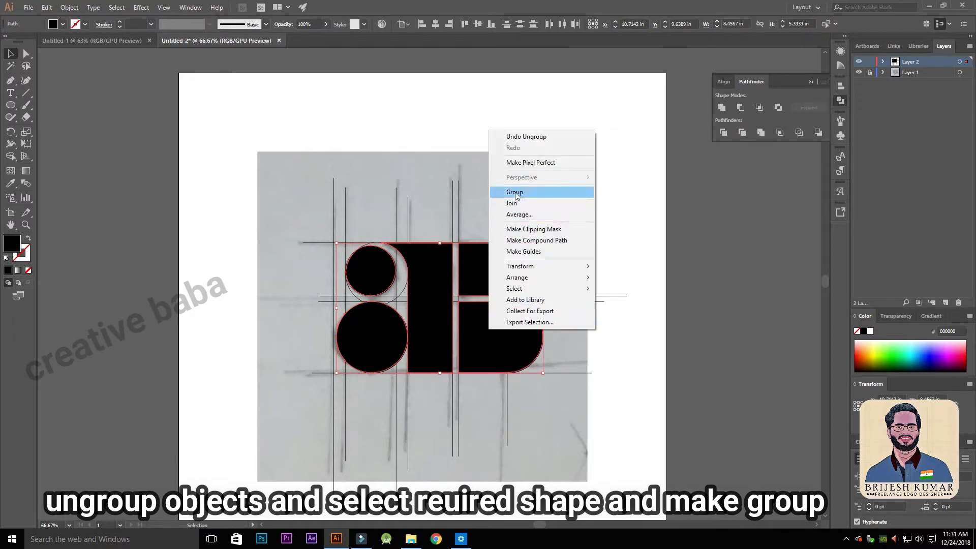
click(497, 189)
Move the logo group off the sketch and delete the leftover guide lines and circle outlines.
drag(488, 261, 165, 128)
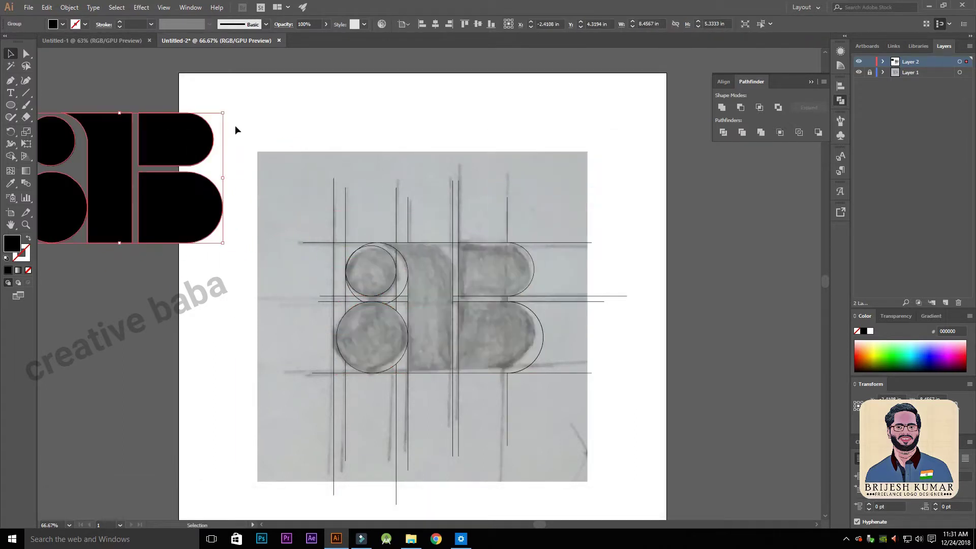
click(418, 372)
key(Delete)
click(588, 279)
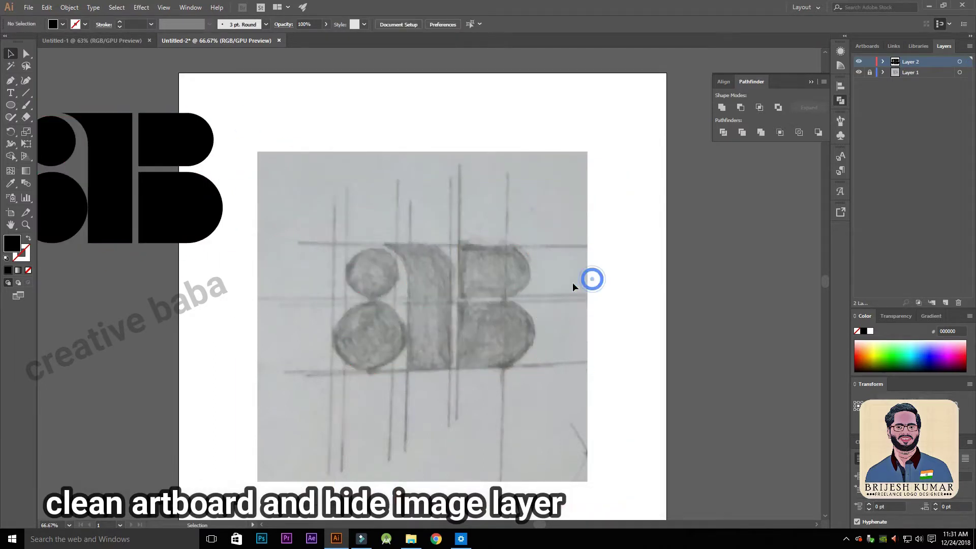
Hide the sketch image's layer, Layer 1, and move the logo group back onto the upper part of the artboard.
click(859, 72)
drag(175, 148, 483, 208)
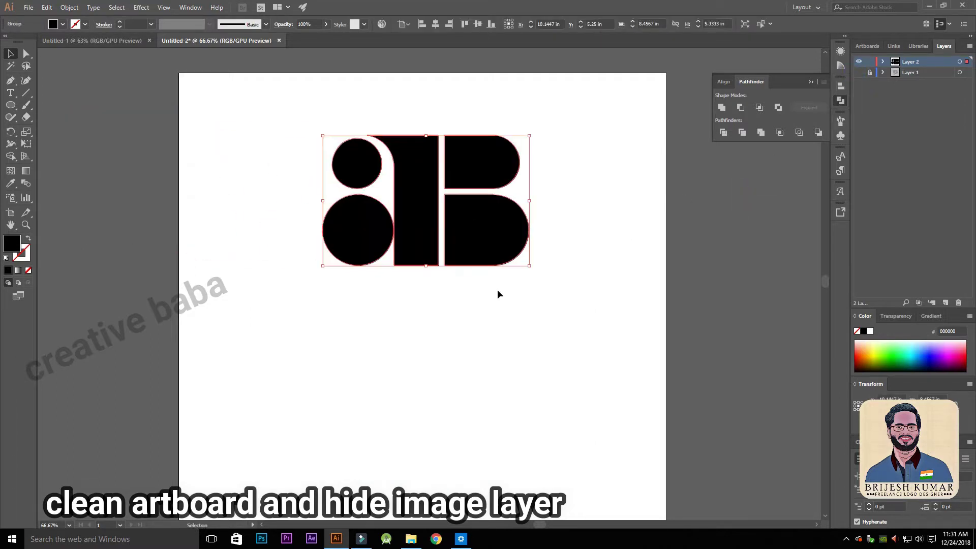
scroll(407, 223, down, 1)
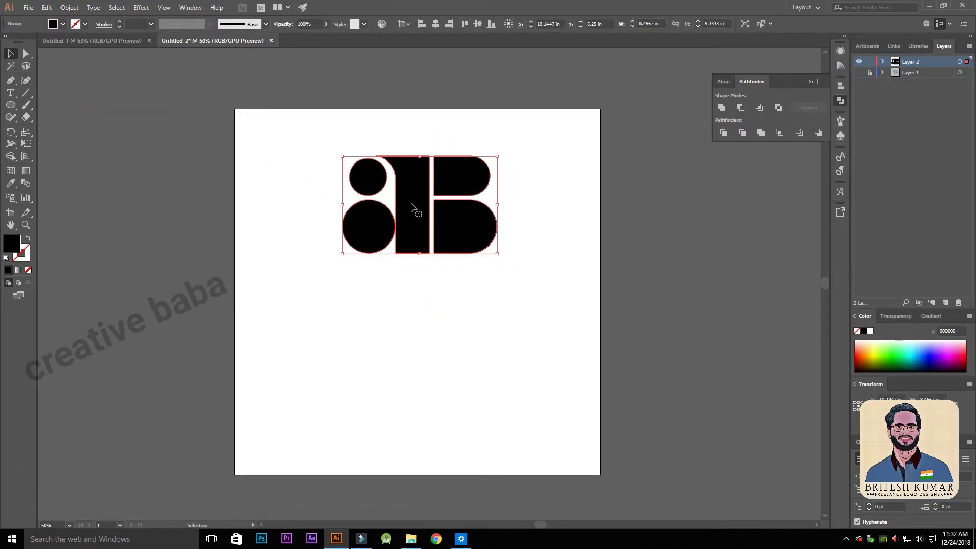
Move the logo toward the artboard's upper-left corner and scale it down proportionally to about 4.85 in wide.
click(867, 46)
double_click(885, 61)
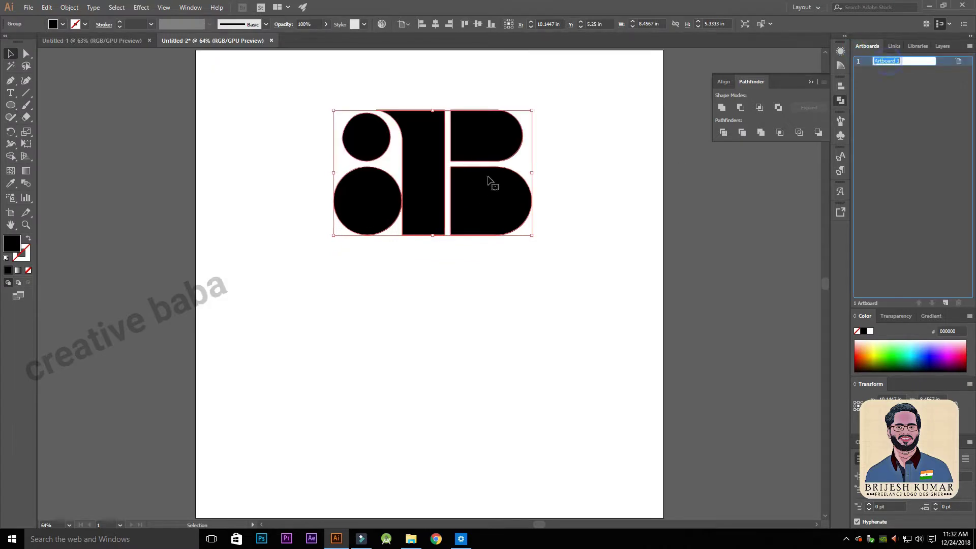
drag(430, 168, 285, 111)
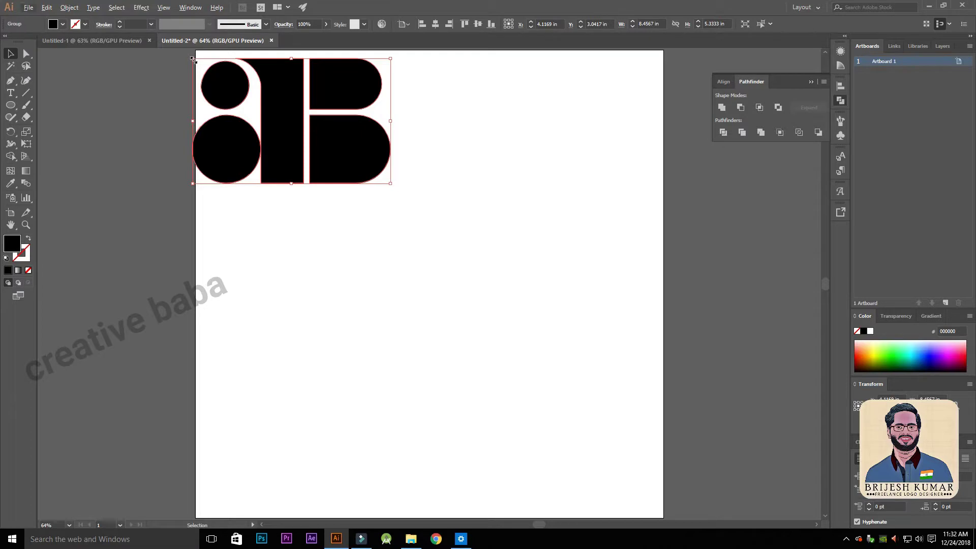
drag(192, 59, 277, 112)
click(514, 196)
click(336, 151)
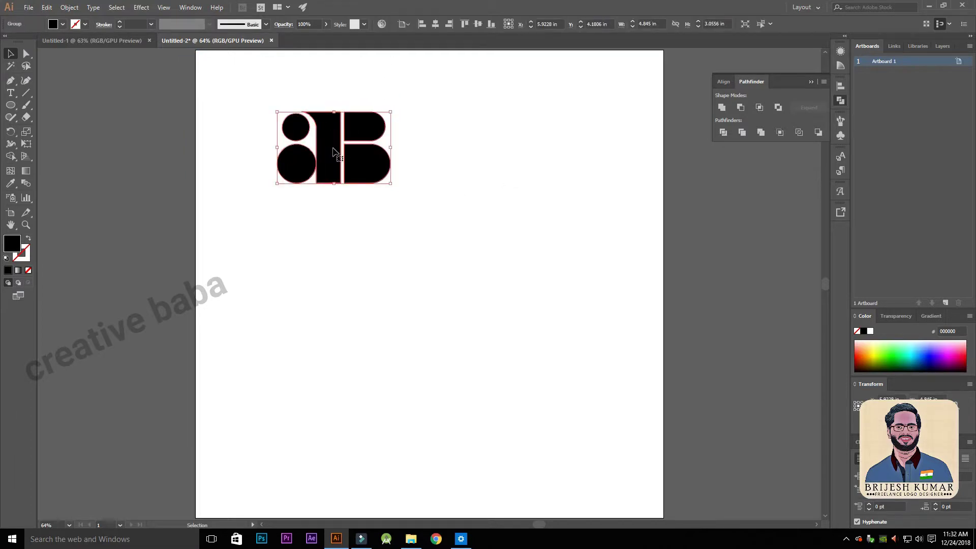
click(447, 155)
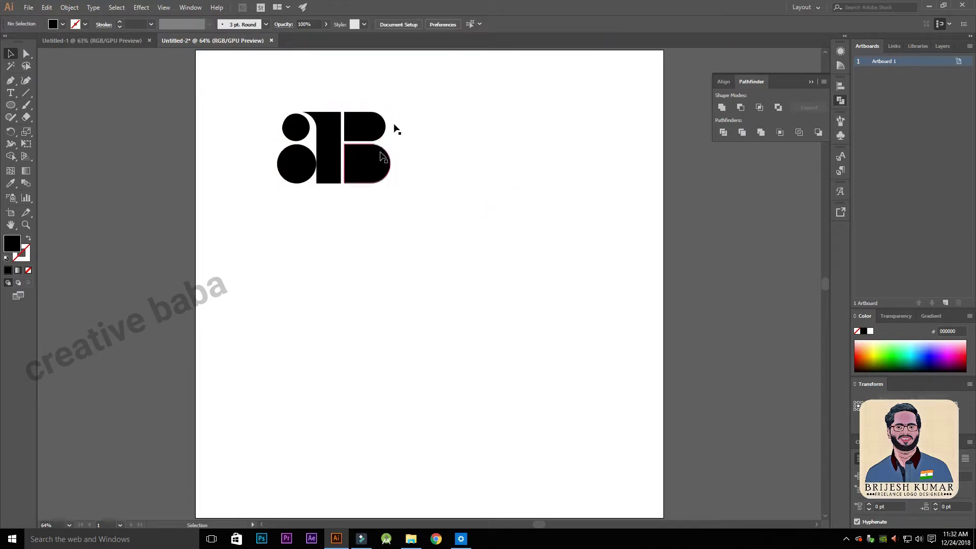
Add the text "abb" at 72 pt below the logo.
click(11, 95)
click(312, 229)
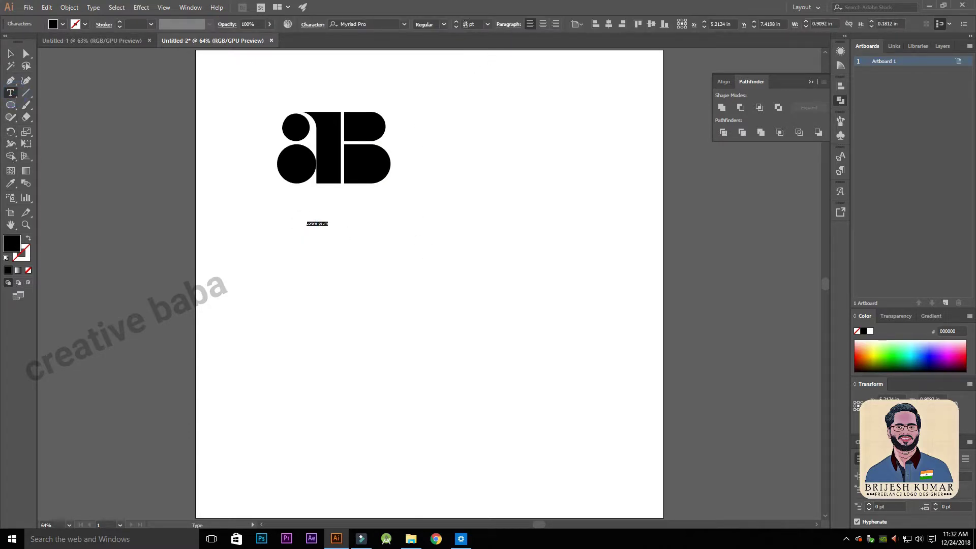
click(487, 24)
click(503, 214)
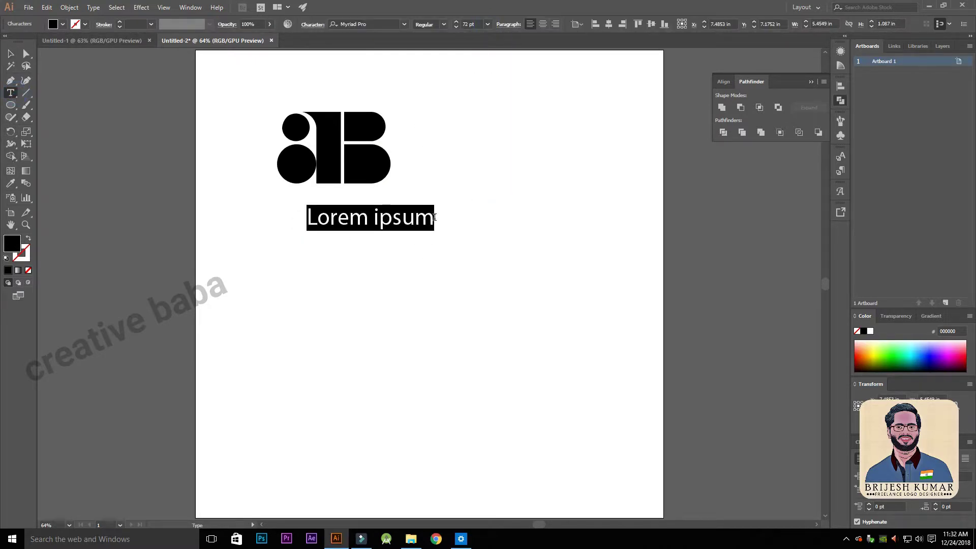
text(abb)
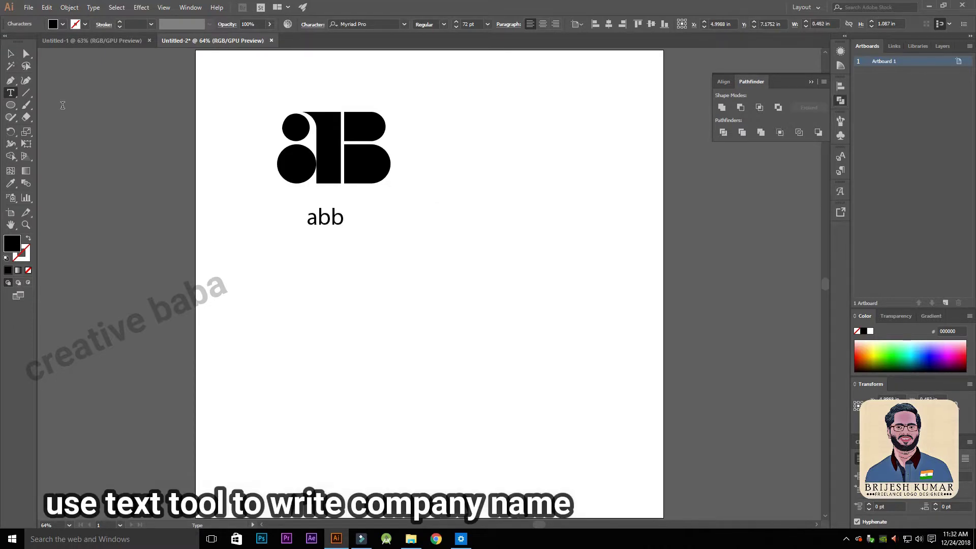
Complete the text below the logo as "abby black" and set it in All Caps.
text(y black)
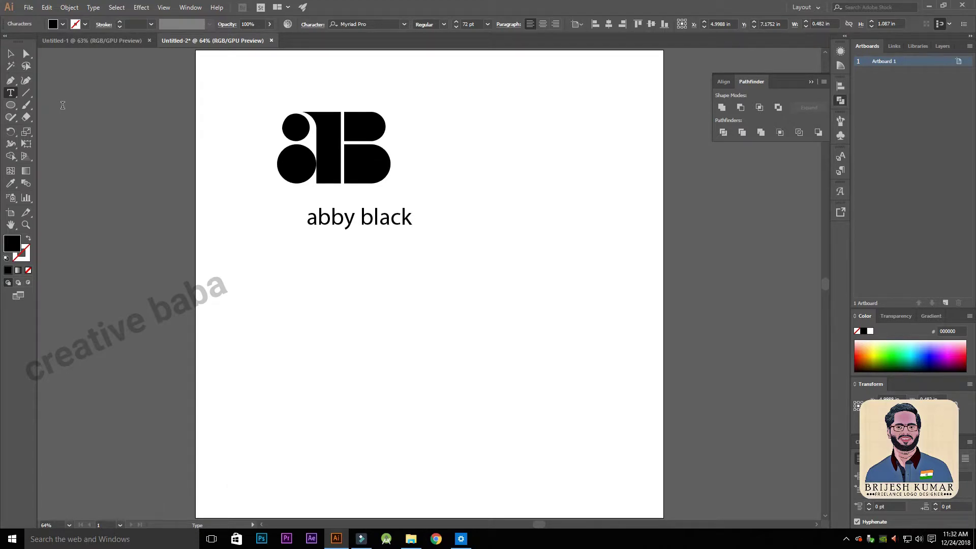
click(11, 53)
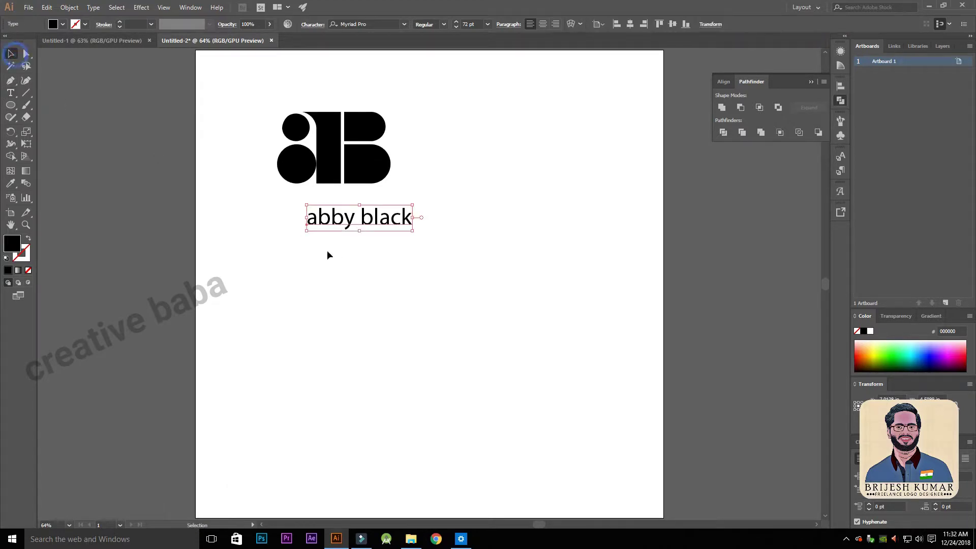
click(313, 25)
click(216, 143)
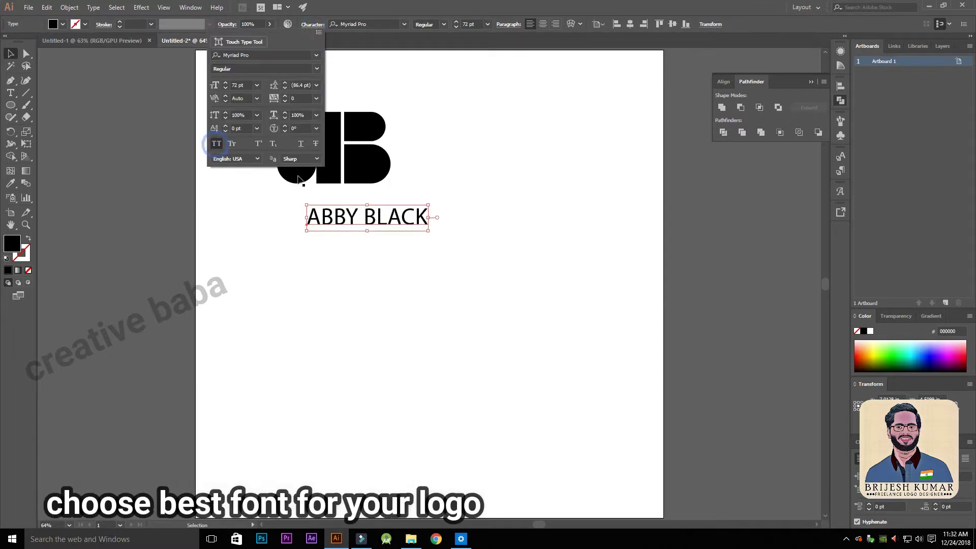
Set the ABBY BLACK text in the American Captain font.
click(404, 23)
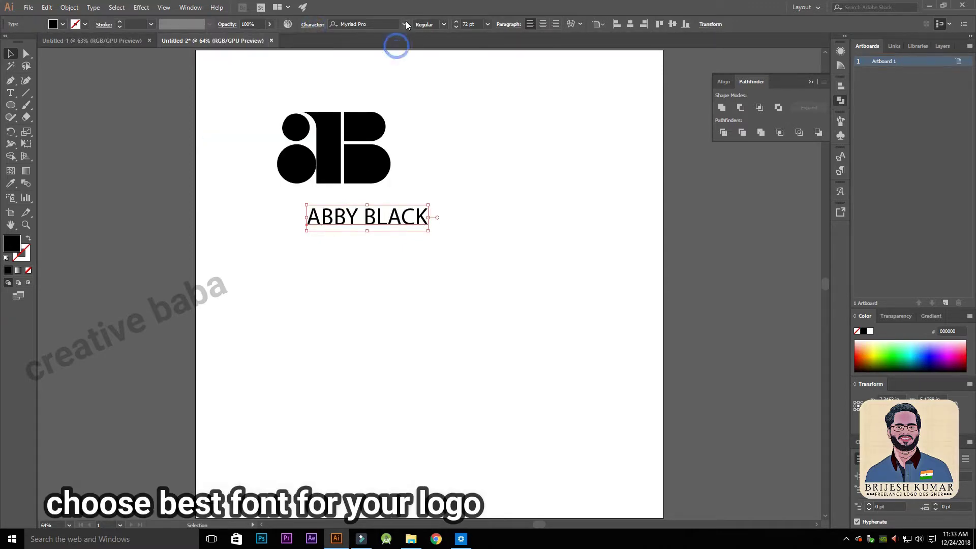
click(563, 82)
drag(487, 150, 329, 155)
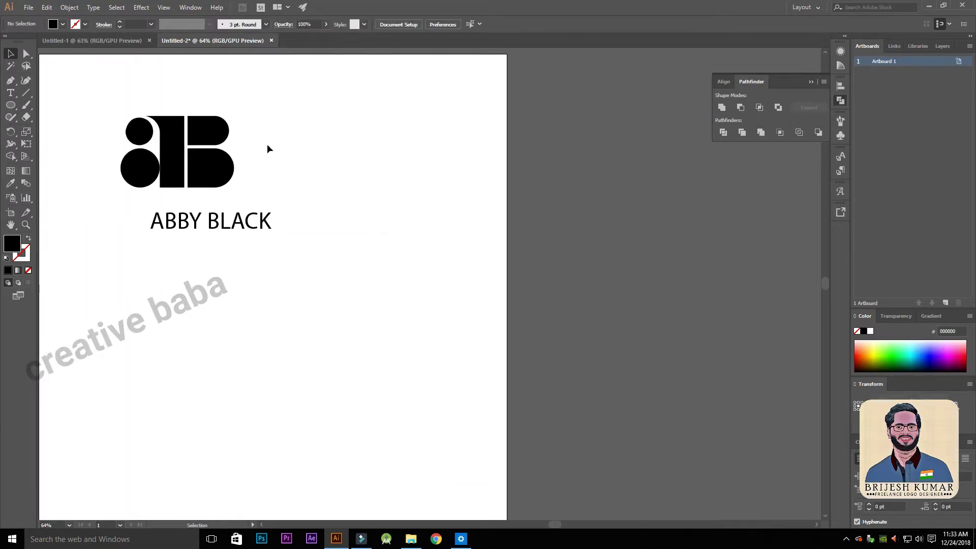
click(239, 220)
click(312, 24)
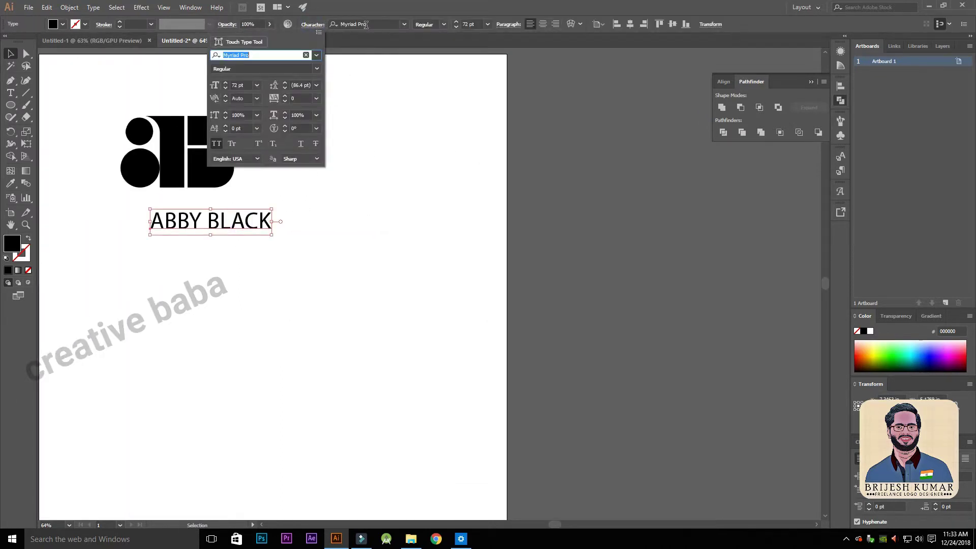
click(404, 24)
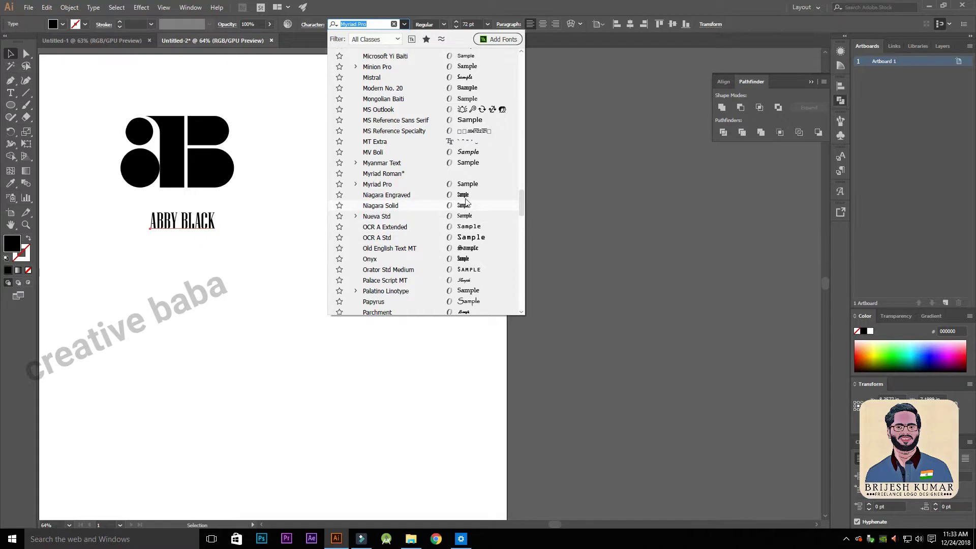
drag(523, 209, 504, 81)
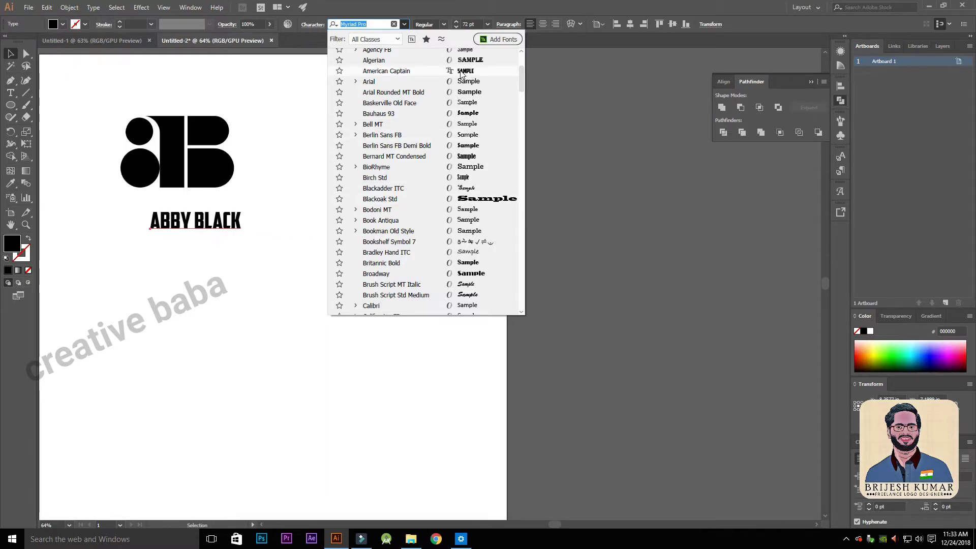
click(382, 71)
key(space)
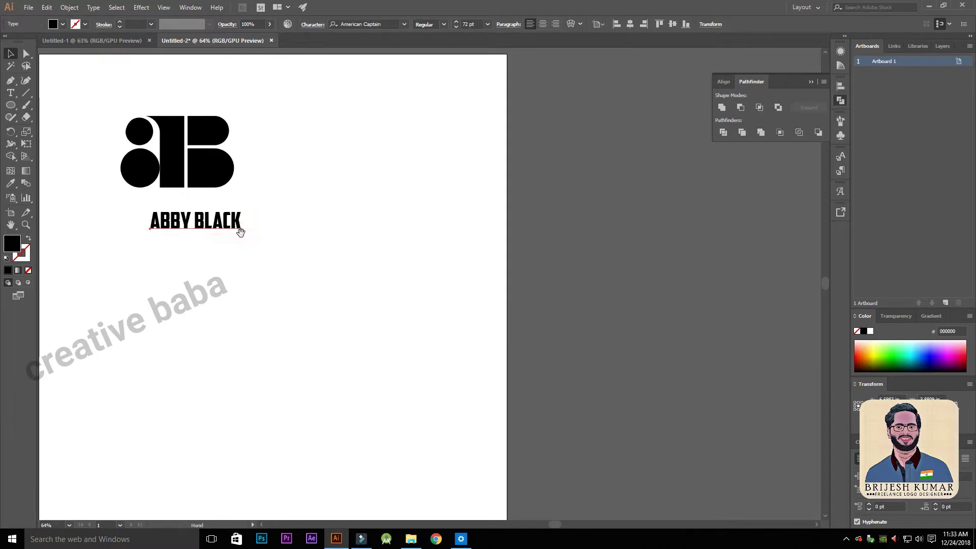
Select the aB logo group and scale it down proportionally from its upper-right corner.
click(200, 225)
click(174, 152)
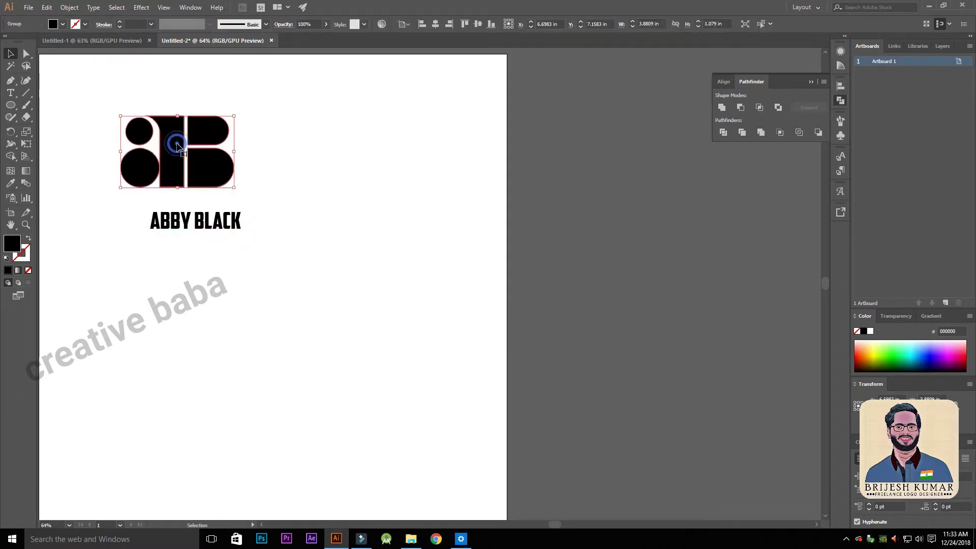
key(ctrl+space)
click(174, 207)
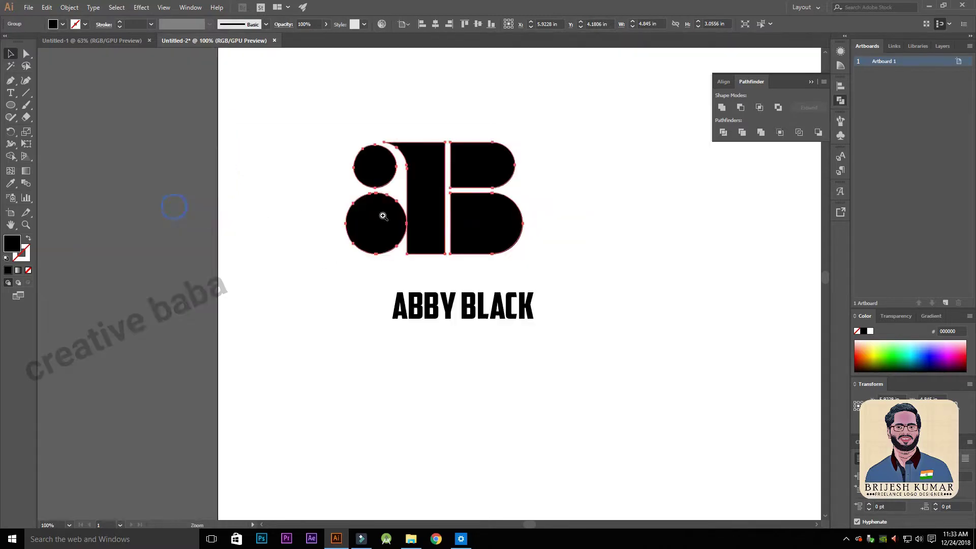
click(409, 218)
key(space)
drag(586, 363, 527, 317)
click(396, 173)
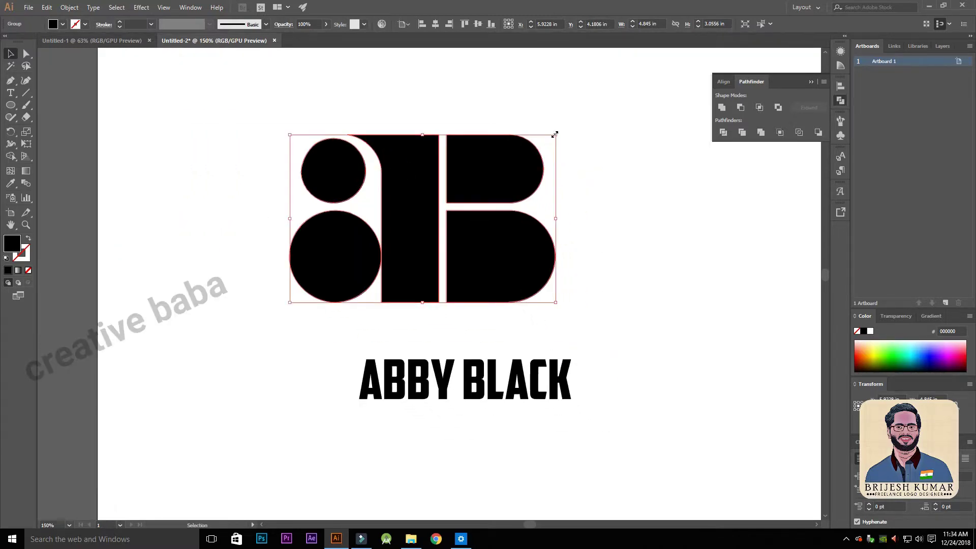
drag(554, 134, 443, 206)
Arrange the ABBY BLACK text close beneath the logo and shrink the logo to about a third of the text's width.
click(413, 435)
drag(523, 391, 526, 395)
drag(462, 356, 448, 216)
click(423, 216)
click(530, 200)
drag(397, 188, 488, 217)
click(579, 188)
Align the logo and the ABBY BLACK text on their horizontal centers.
drag(303, 153, 584, 310)
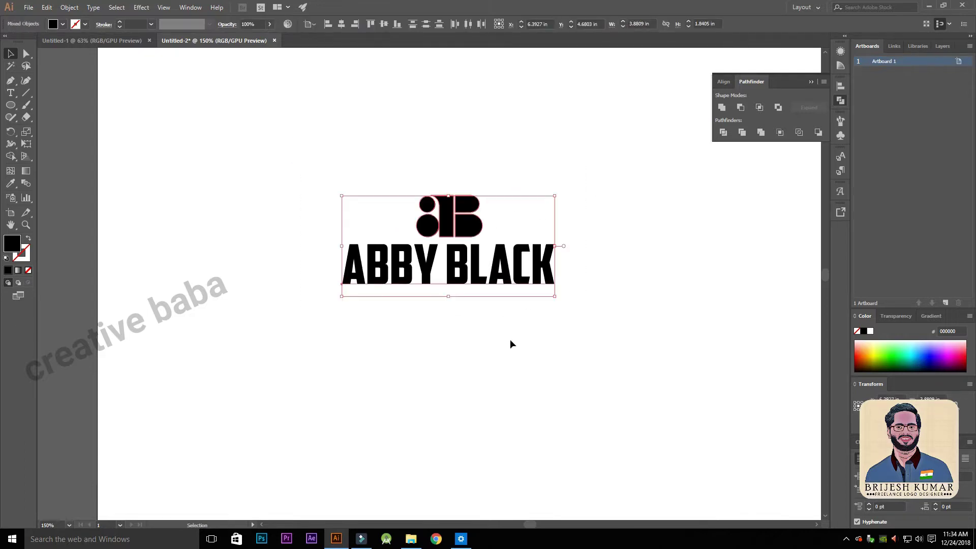
click(339, 24)
drag(601, 328, 371, 324)
click(563, 203)
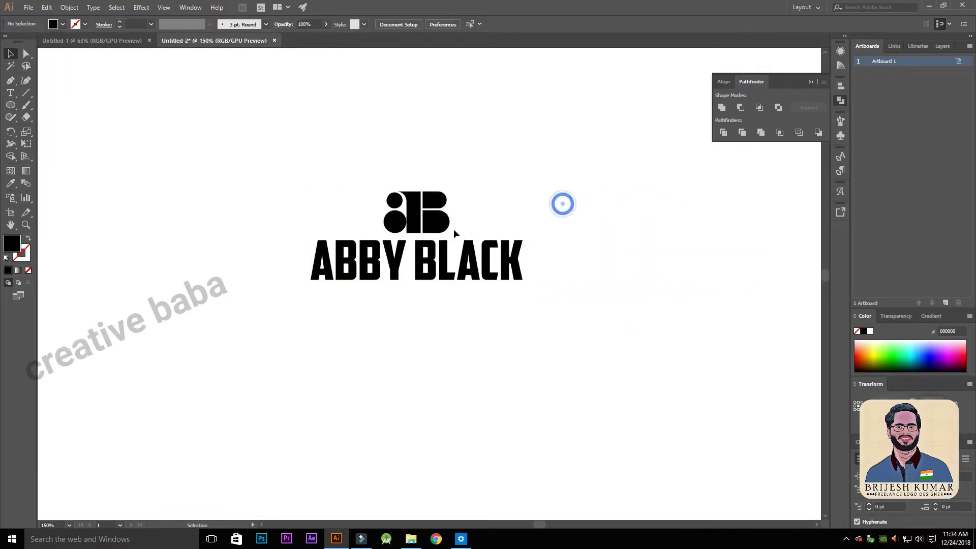
click(586, 219)
Set the tracking of the ABBY BLACK text to 50.
click(366, 257)
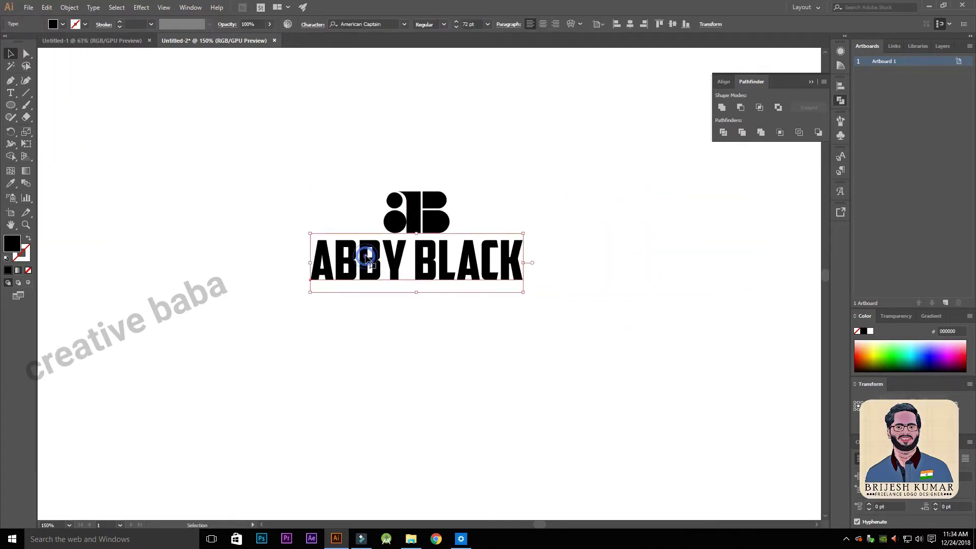
click(313, 24)
click(285, 96)
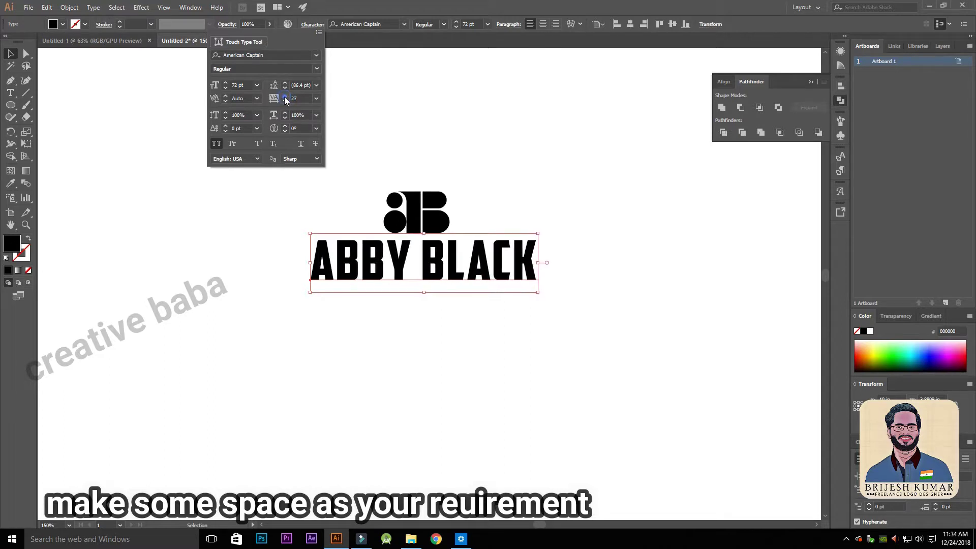
text(50)
key(Return)
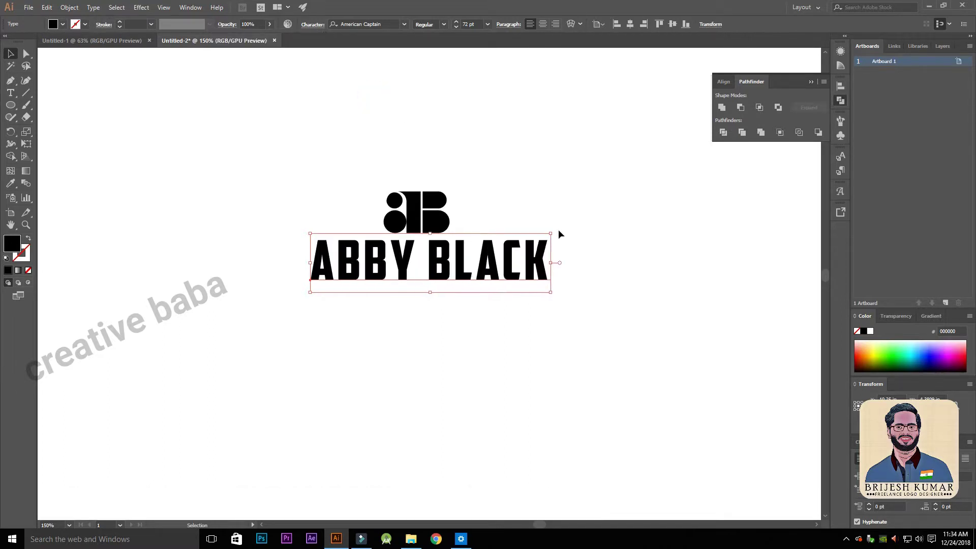
click(620, 259)
Expand the ABBY BLACK text into shapes and ungroup them into separate letters.
click(431, 263)
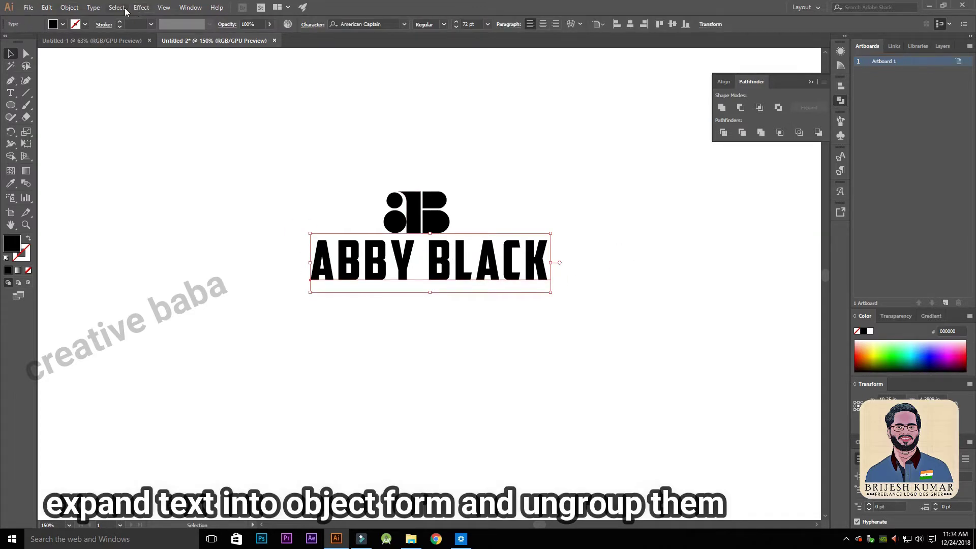
click(76, 10)
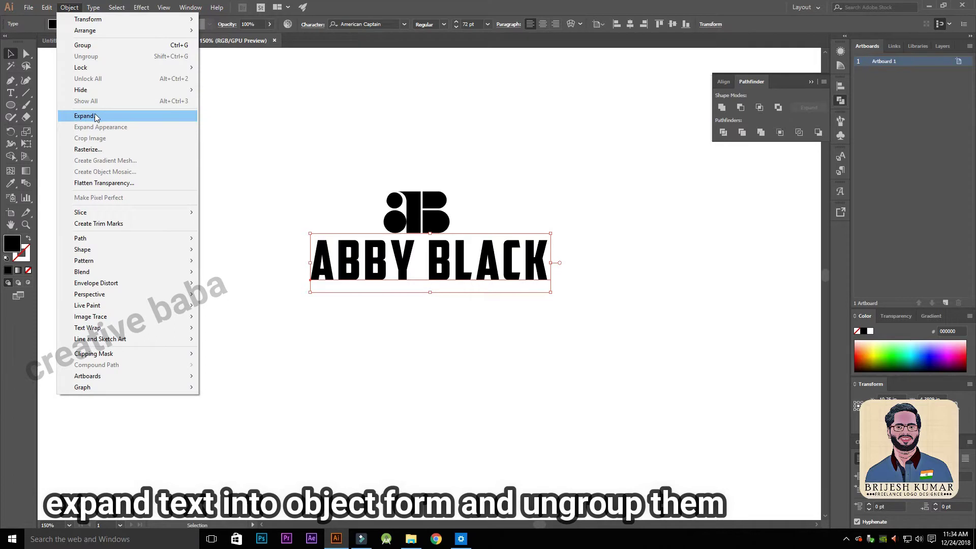
click(94, 112)
key(Return)
right_click(349, 258)
click(381, 348)
click(359, 310)
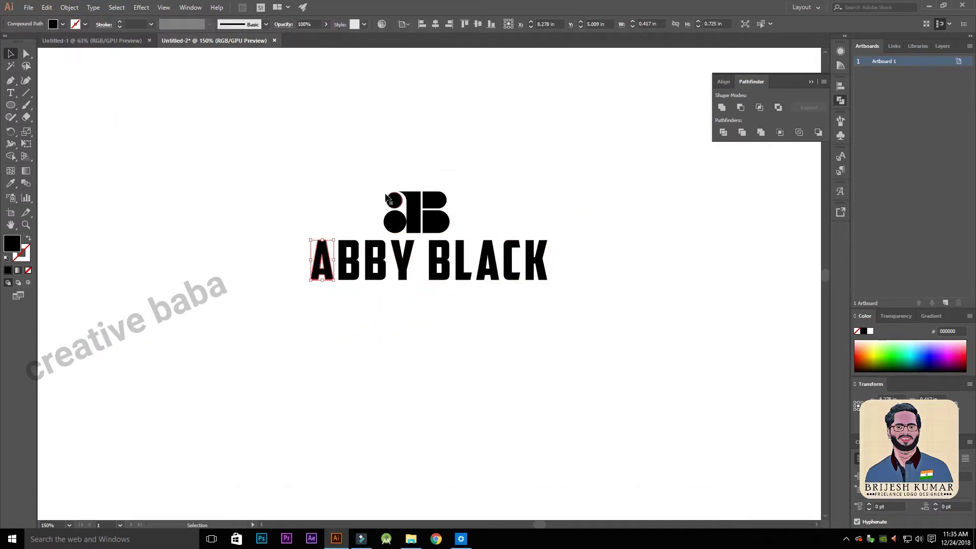
Round all corners of the A in ABBY with its live corner widgets.
key(space)
ctrl+click(334, 254)
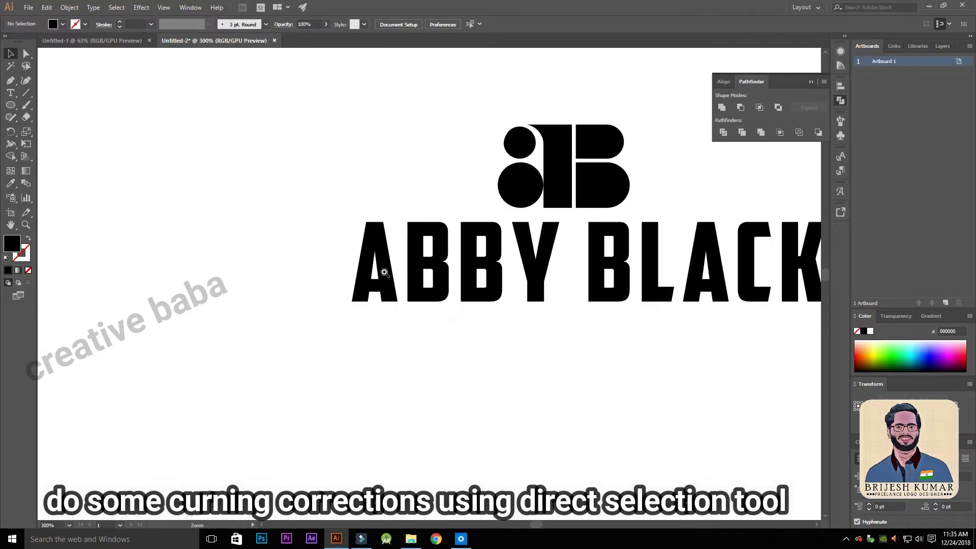
click(374, 257)
key(a)
ctrl+click(387, 323)
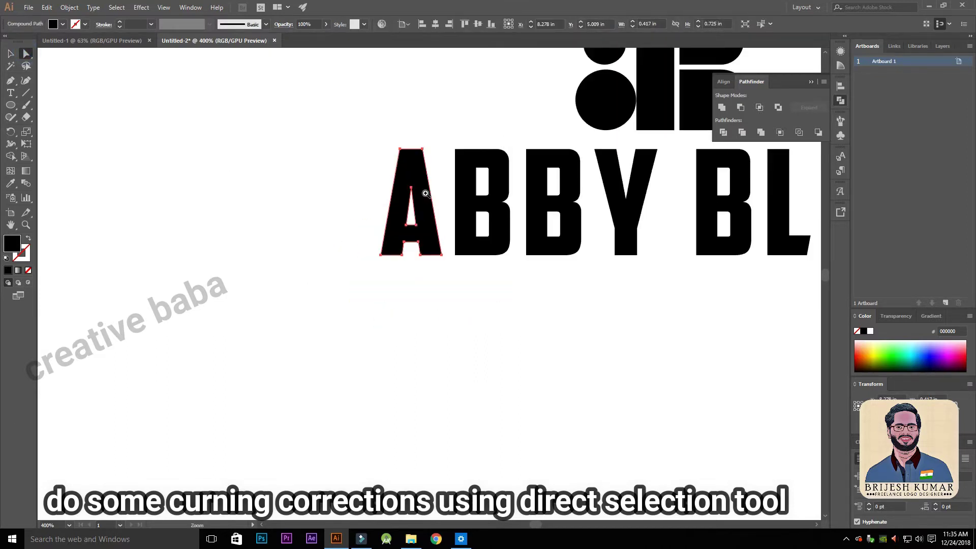
ctrl+click(426, 194)
drag(417, 229, 415, 235)
Slightly round the corners of the first B in ABBY, keeping the notch on its right side sharp.
drag(566, 279, 293, 265)
click(279, 249)
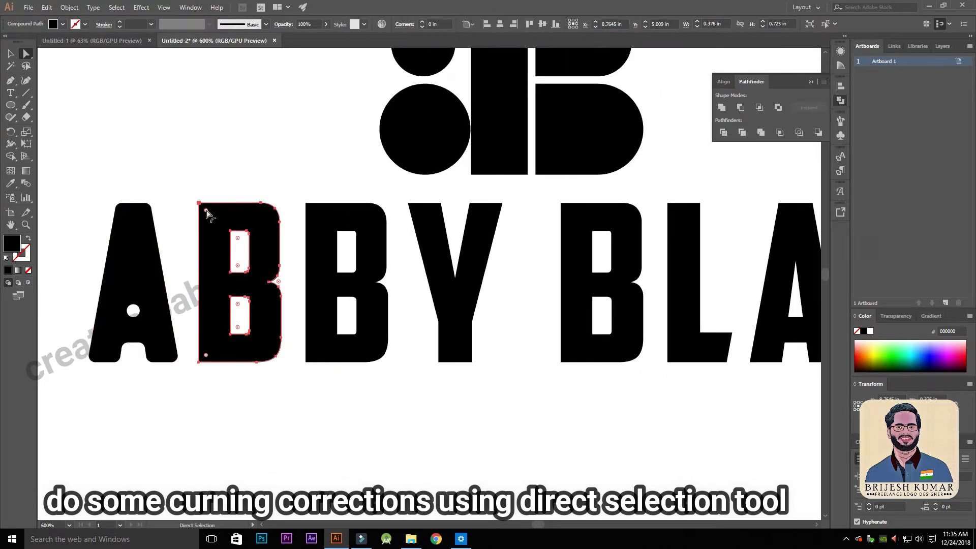
click(331, 243)
click(274, 282)
click(289, 268)
Reshape the A's inner hole into a narrow triangle with a sharp apex and rounded lower corners.
click(132, 309)
mouse_move(133, 311)
mouse_down()
mouse_move(132, 282)
mouse_move(134, 320)
mouse_move(145, 325)
mouse_up()
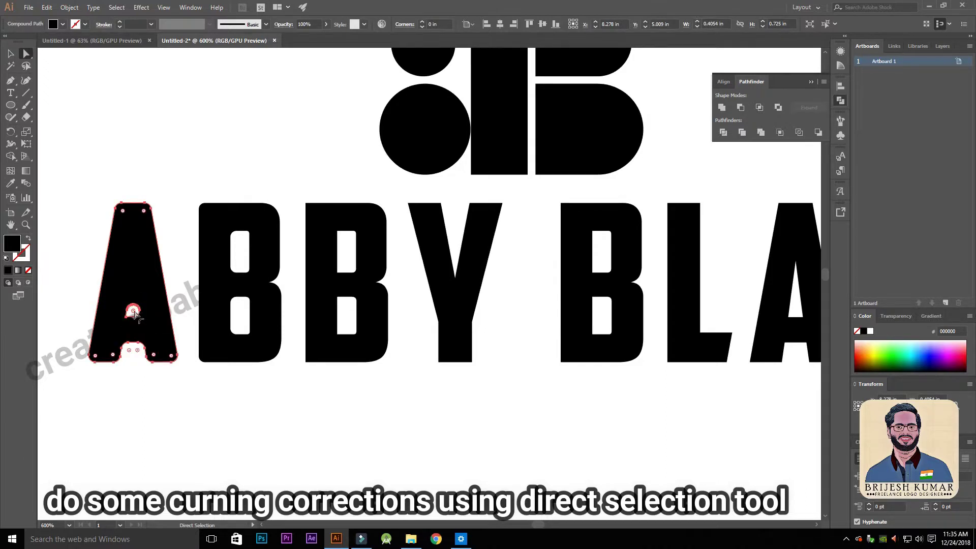
ctrl+click(135, 312)
ctrl+click(433, 288)
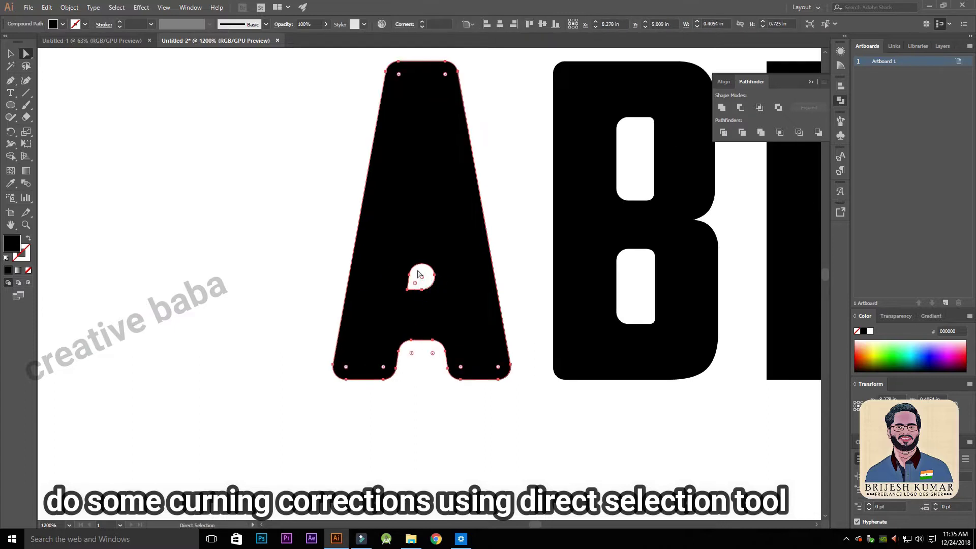
click(422, 277)
drag(417, 287, 422, 177)
click(423, 268)
click(434, 267)
mouse_move(422, 277)
mouse_down()
mouse_move(442, 286)
mouse_move(425, 278)
mouse_up()
click(415, 284)
click(421, 246)
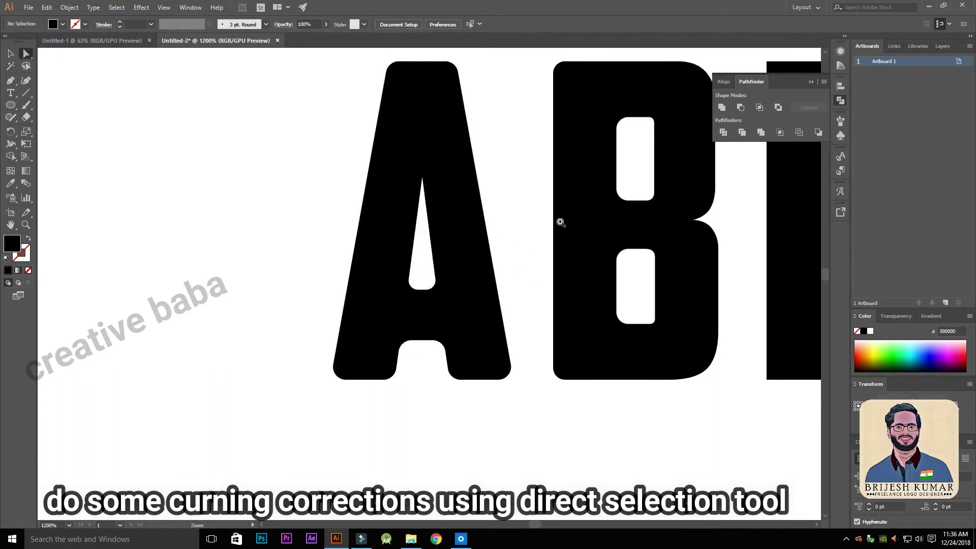
Slightly round the corners of the second B in ABBY and restore the sharp notch on its right side.
ctrl+alt+click(608, 197)
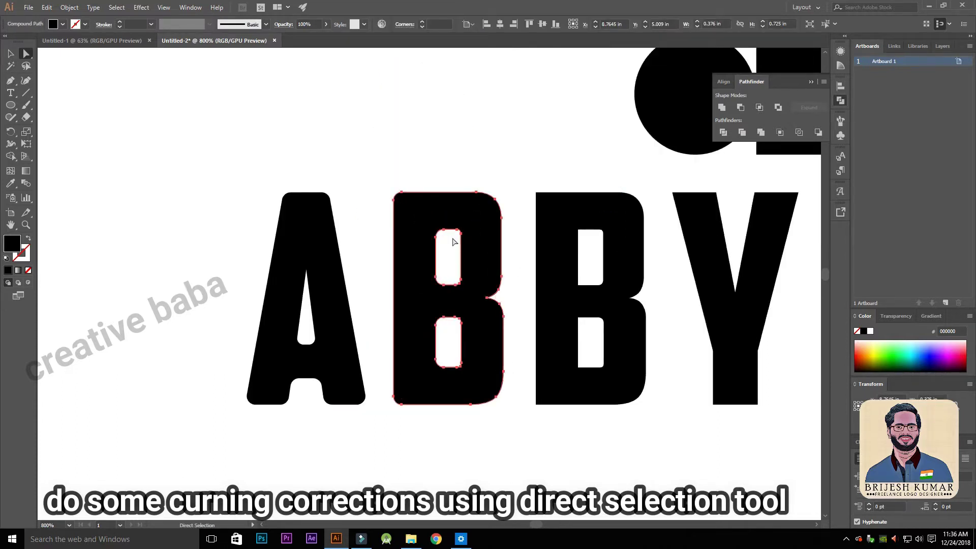
click(496, 222)
click(559, 254)
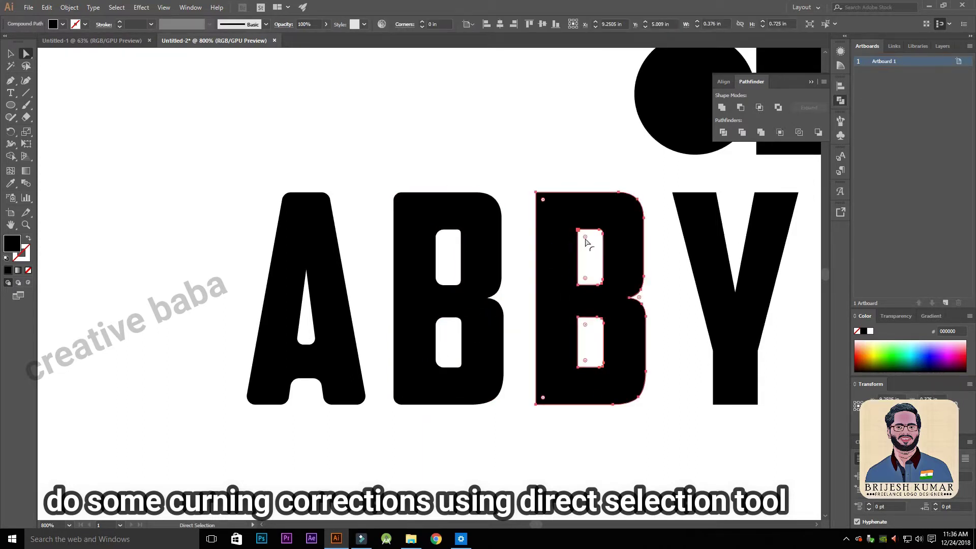
click(659, 294)
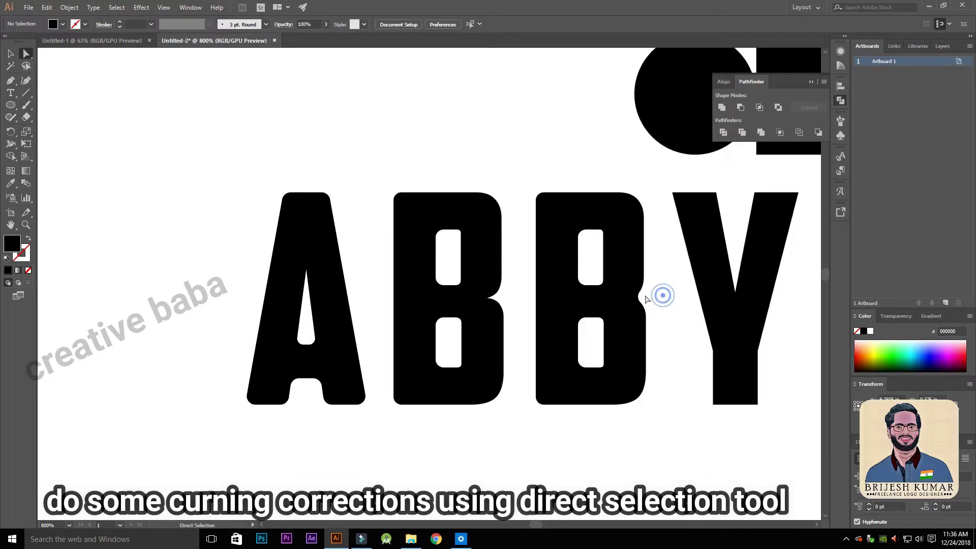
click(602, 270)
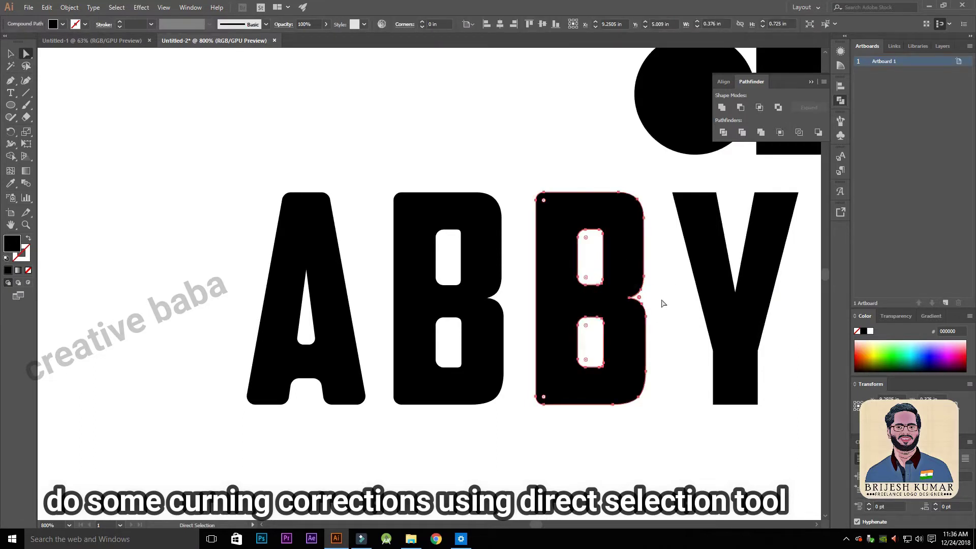
click(663, 300)
Fully round the arm and stem ends of the Y and set its inner corners back to a 0 in radius.
drag(699, 257, 362, 265)
click(364, 265)
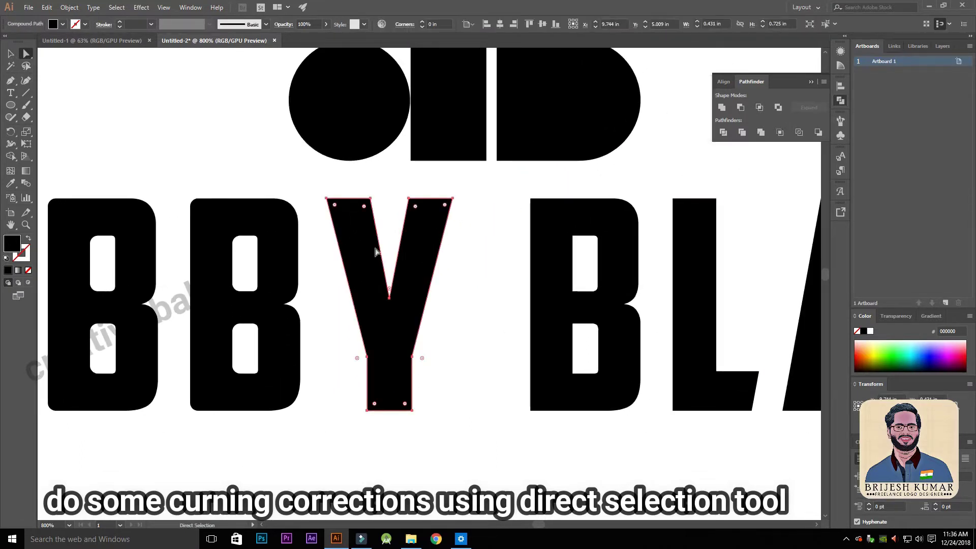
drag(334, 205, 394, 327)
click(494, 265)
click(389, 248)
click(390, 209)
click(351, 359)
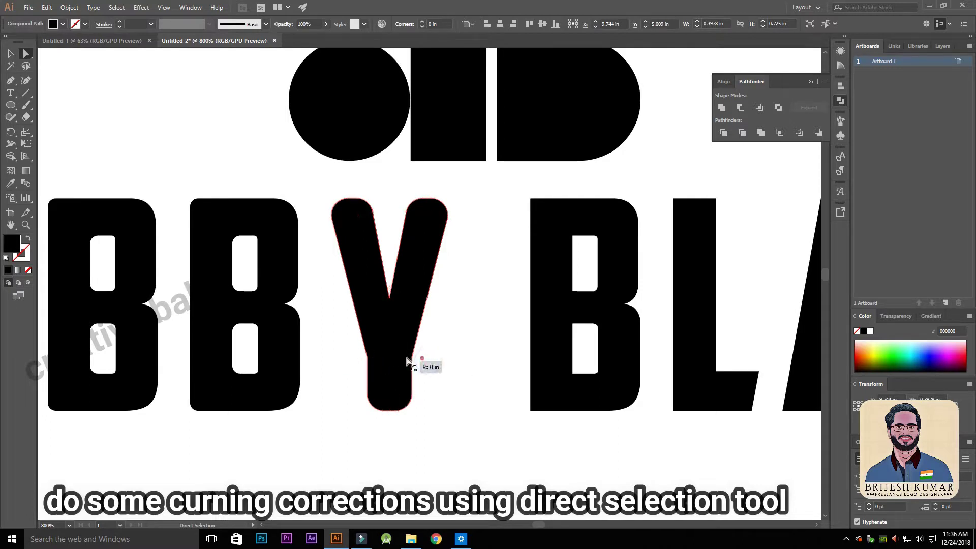
click(453, 379)
Round the corners of the B in BLACK to 0.03 in and restore the sharp notch on its right side.
drag(499, 259, 333, 216)
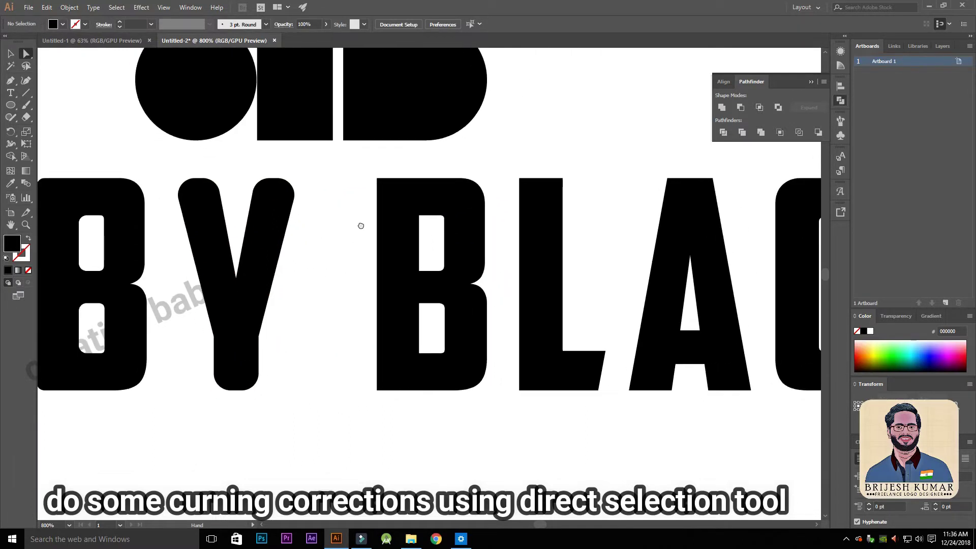
click(406, 216)
drag(394, 183, 399, 189)
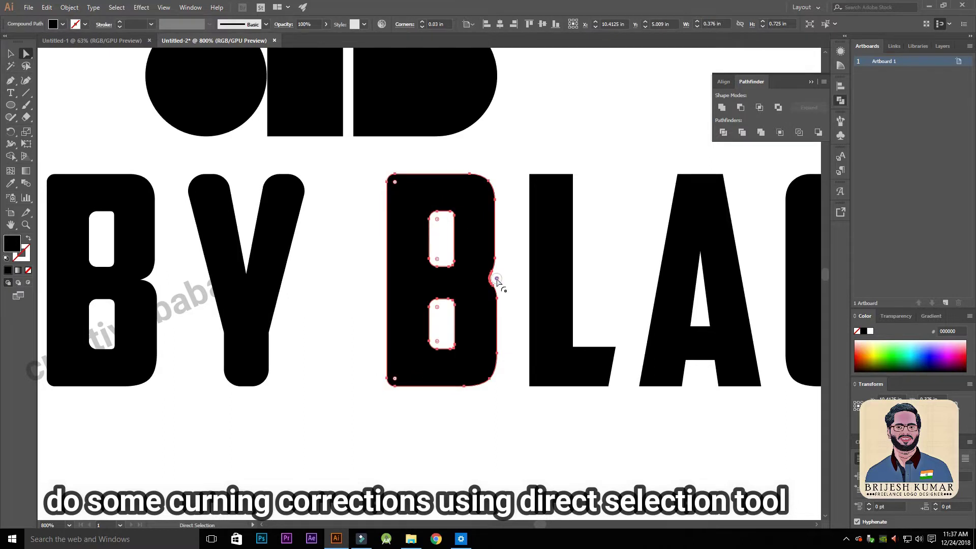
click(528, 284)
Fully round the ends and outer corners of the L in BLACK and restore the sharp inner corner.
click(550, 235)
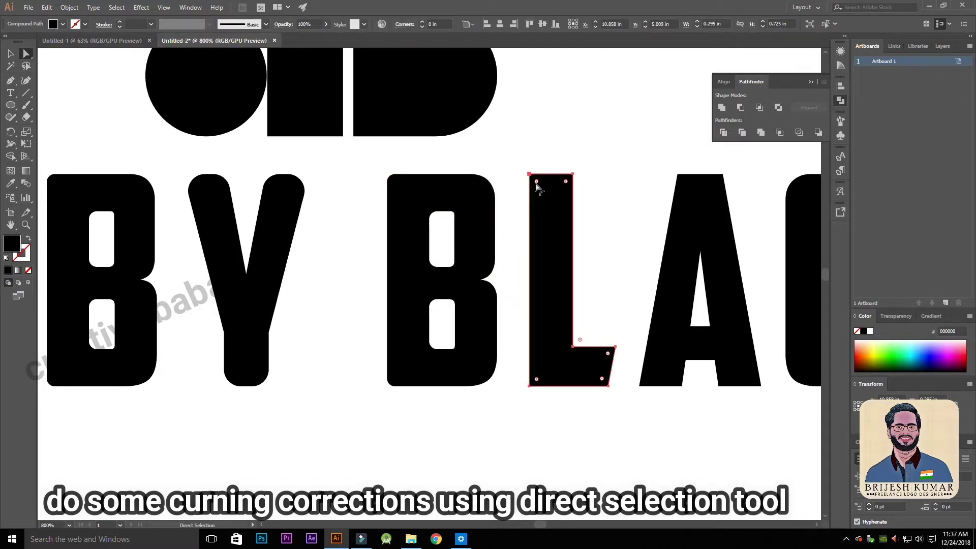
drag(536, 181, 553, 206)
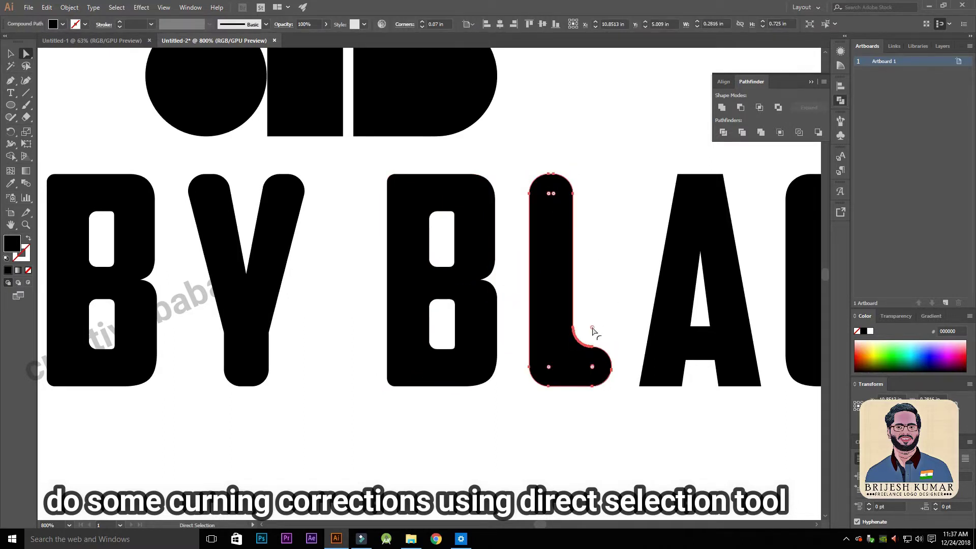
click(638, 251)
Round the two lower corners of the inner hole of the A in BLACK to 0.03 in.
scroll(508, 229, right, 5)
click(397, 205)
drag(388, 181, 389, 187)
drag(404, 316, 422, 222)
drag(405, 319, 414, 323)
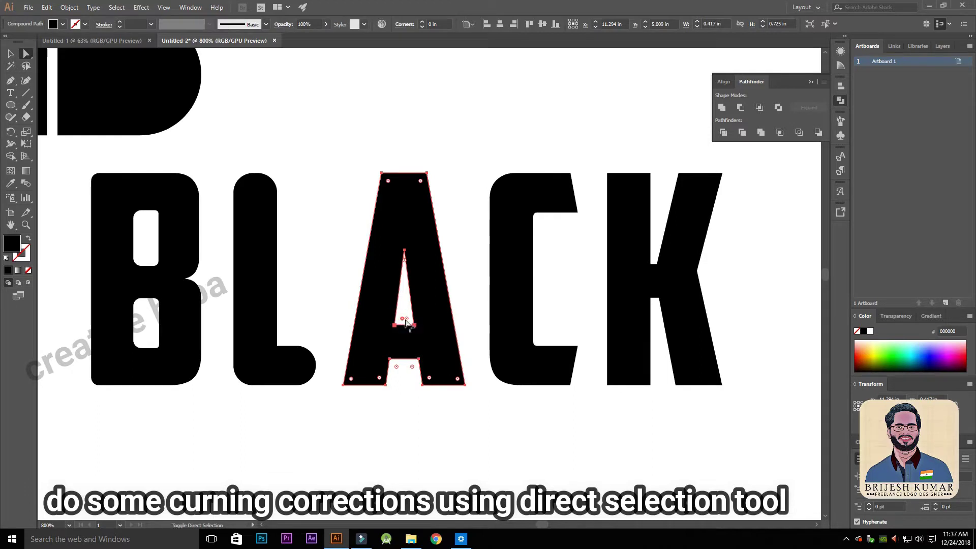
drag(407, 322, 408, 318)
click(430, 276)
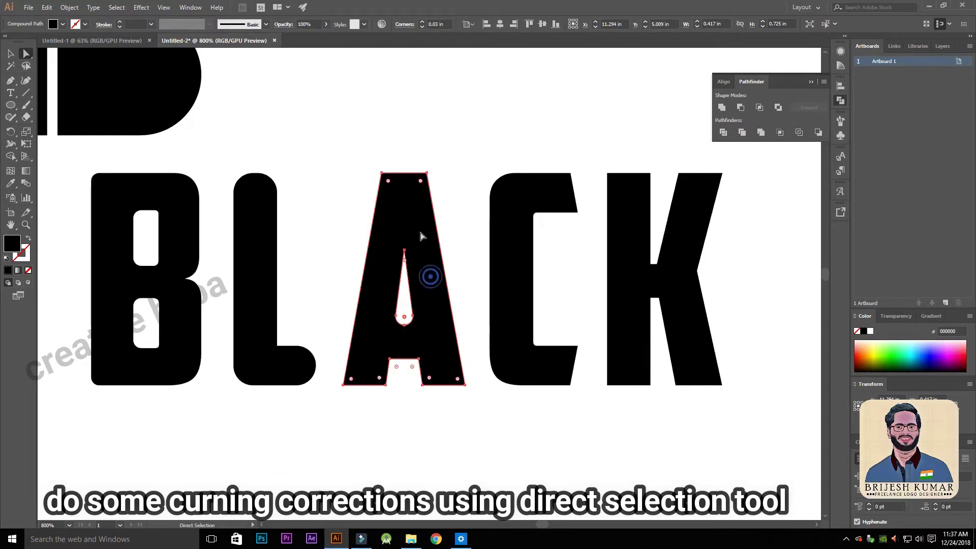
click(451, 205)
Slightly round the outer corners of the A in BLACK at its top and feet.
click(403, 196)
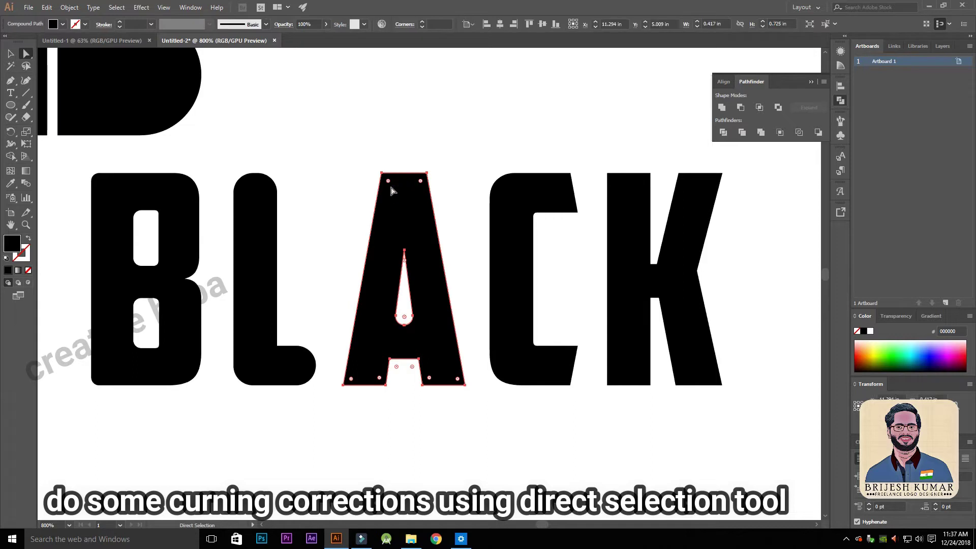
drag(389, 184, 403, 203)
key(ctrl+z)
click(394, 184)
drag(394, 184, 392, 192)
click(458, 215)
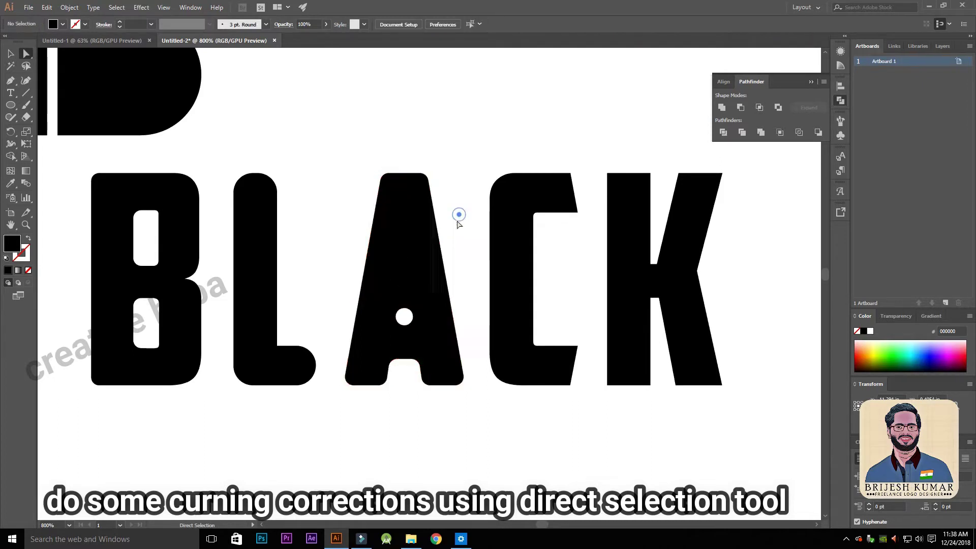
click(404, 317)
drag(404, 318, 390, 327)
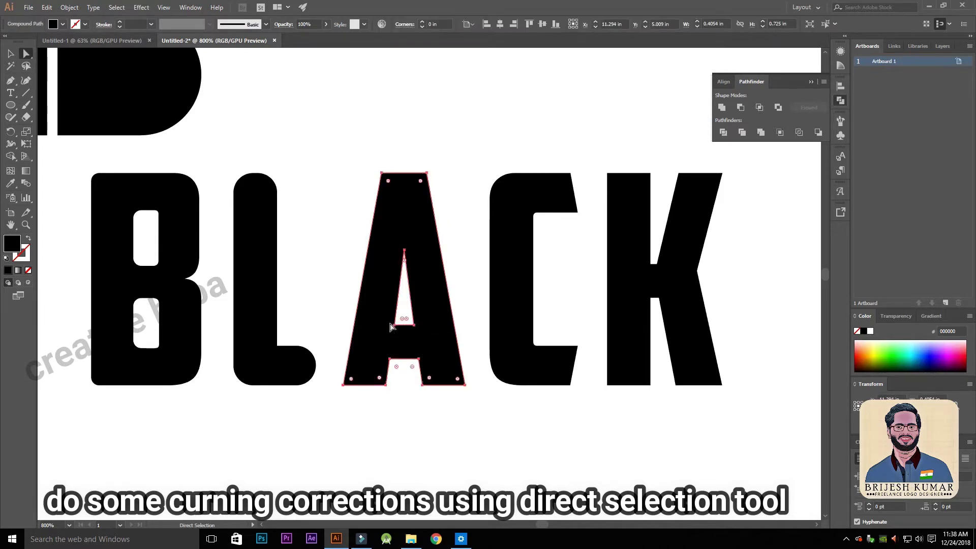
key(ctrl+z)
Reshape the hole of the A in BLACK into a narrow triangle with a sharp apex and rounded lower corners.
double_click(404, 317)
click(511, 296)
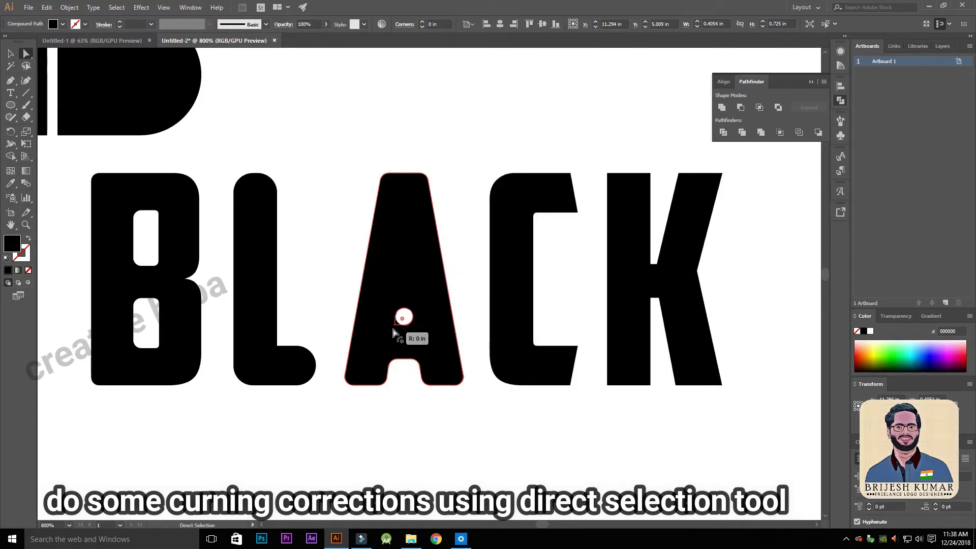
drag(413, 324, 429, 251)
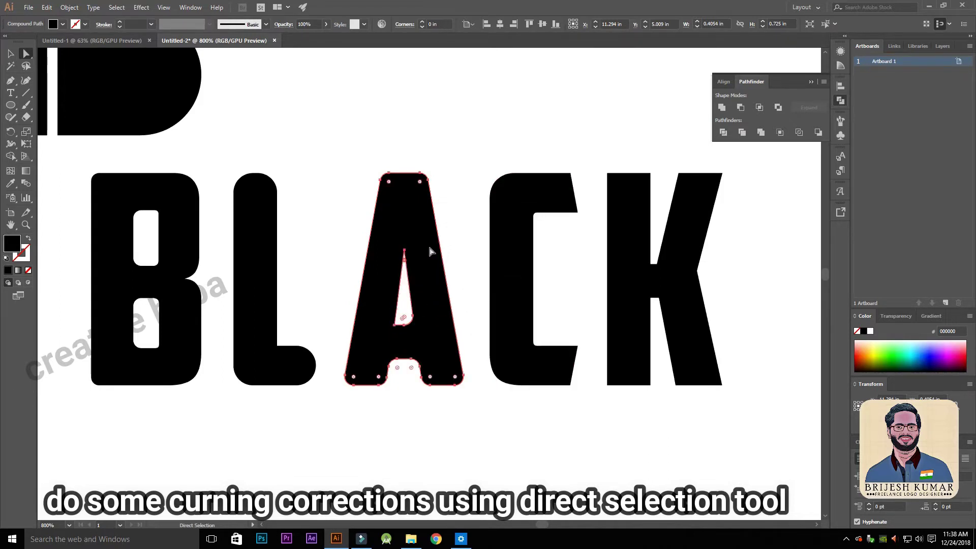
drag(405, 318, 425, 332)
click(458, 273)
click(403, 336)
mouse_move(406, 320)
mouse_down()
mouse_move(408, 313)
mouse_move(409, 320)
mouse_up()
click(461, 263)
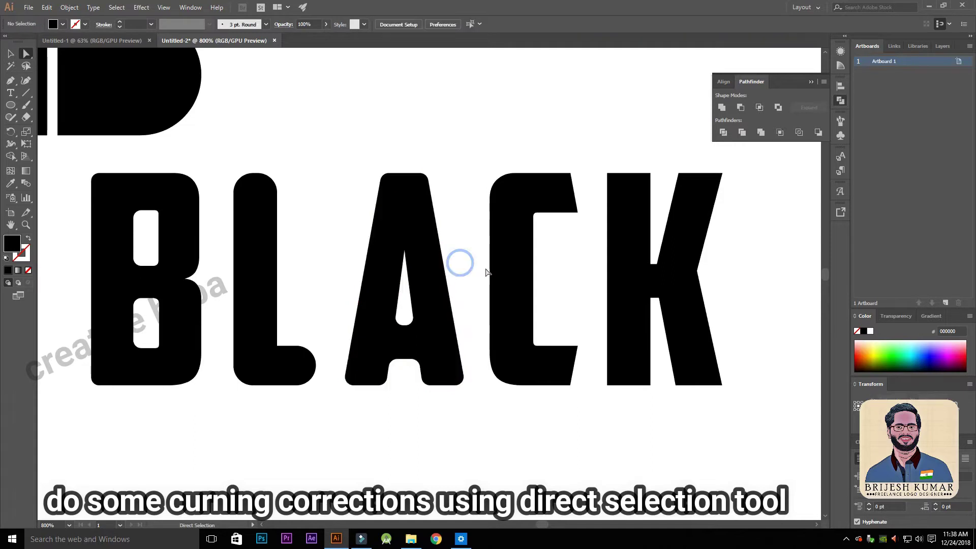
Round the corners at both open ends of the C in BLACK to about 0.04 in.
ctrl+alt+click(530, 246)
click(421, 273)
ctrl+click(439, 289)
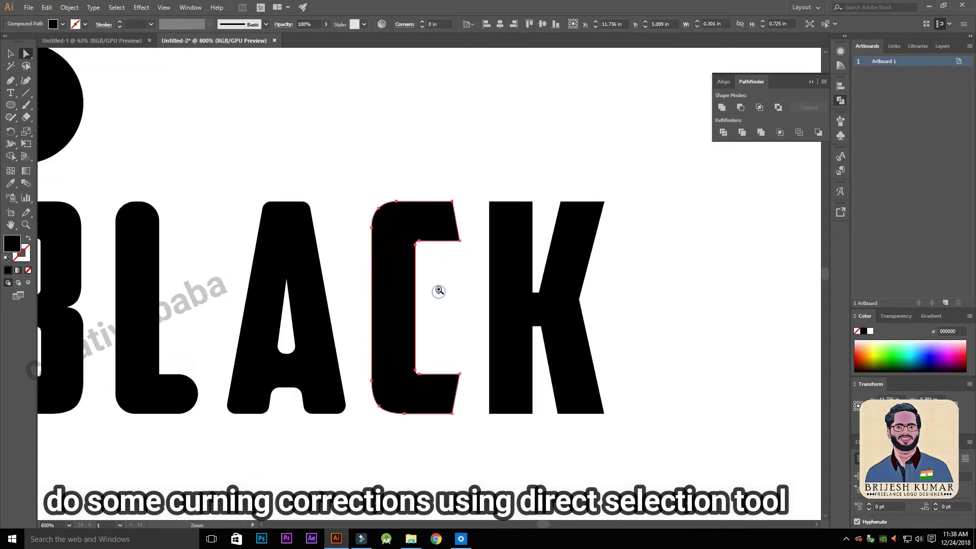
ctrl+click(445, 253)
drag(431, 216, 420, 221)
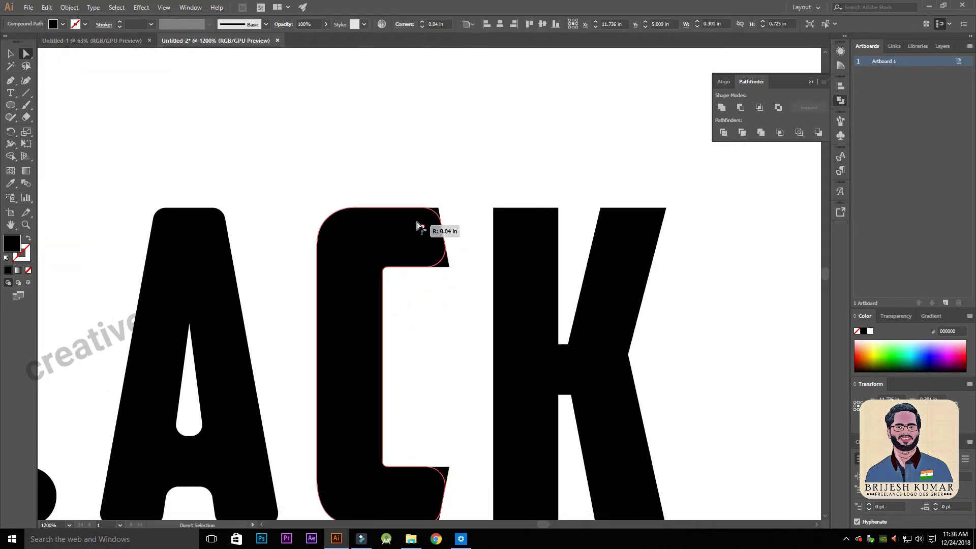
click(467, 340)
Slightly round the corners of the K and its inner notches, keeping the outer right notch at a 0 in radius.
ctrl+alt+click(457, 308)
ctrl+alt+click(457, 308)
click(434, 283)
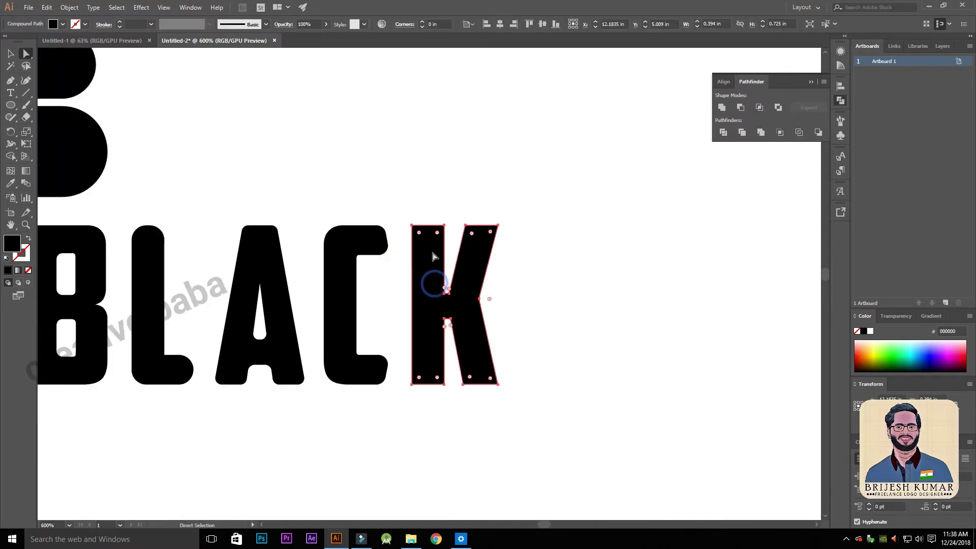
drag(419, 233, 423, 240)
drag(447, 295, 465, 300)
ctrl+click(460, 308)
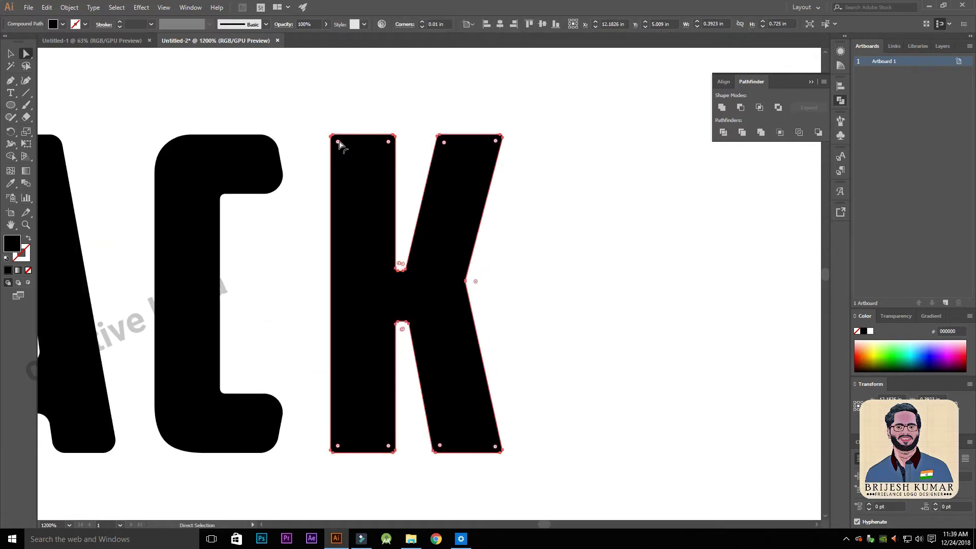
drag(475, 281, 438, 289)
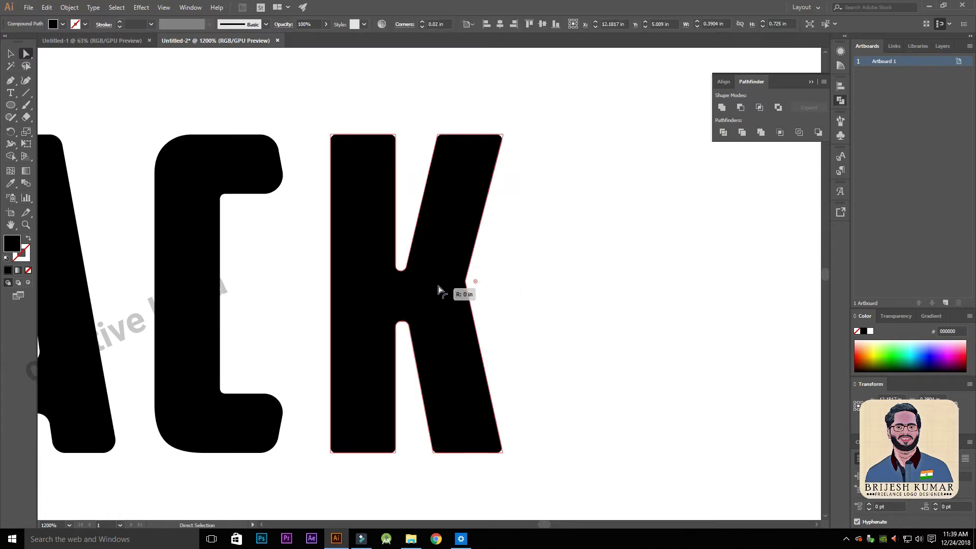
click(603, 263)
Fully round the stem and arm ends of the K to 0.07 in and restore the sharp notch on its right side.
click(348, 151)
drag(338, 144, 356, 183)
click(501, 213)
click(454, 270)
double_click(498, 283)
key(Return)
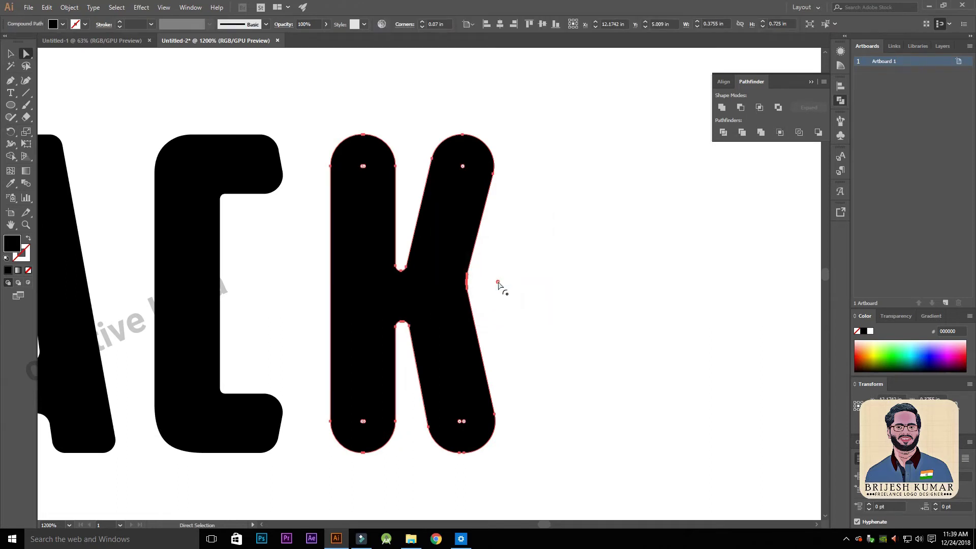
click(401, 254)
click(401, 268)
click(550, 283)
Examine the ABBY BLACK lettering and the aB symbol for consistent corner rounding.
ctrl+alt+click(350, 296)
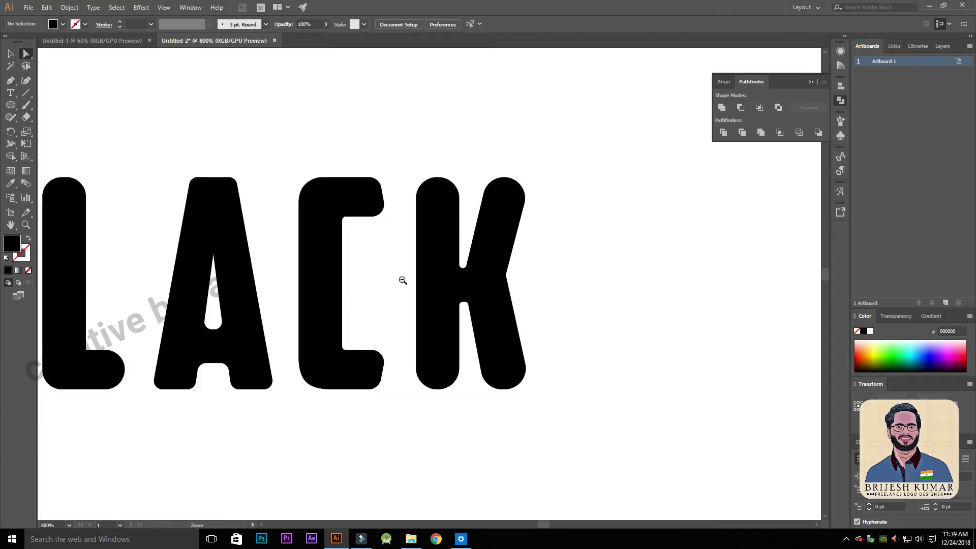
ctrl+alt+click(401, 279)
ctrl+alt+click(378, 279)
ctrl+alt+click(363, 279)
ctrl+alt+click(361, 279)
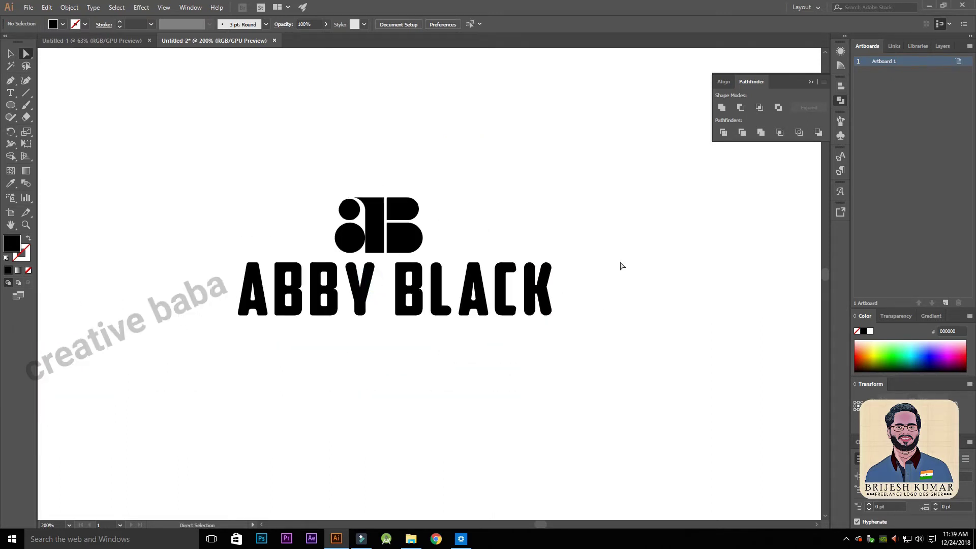
click(538, 288)
ctrl+click(566, 283)
ctrl+click(480, 264)
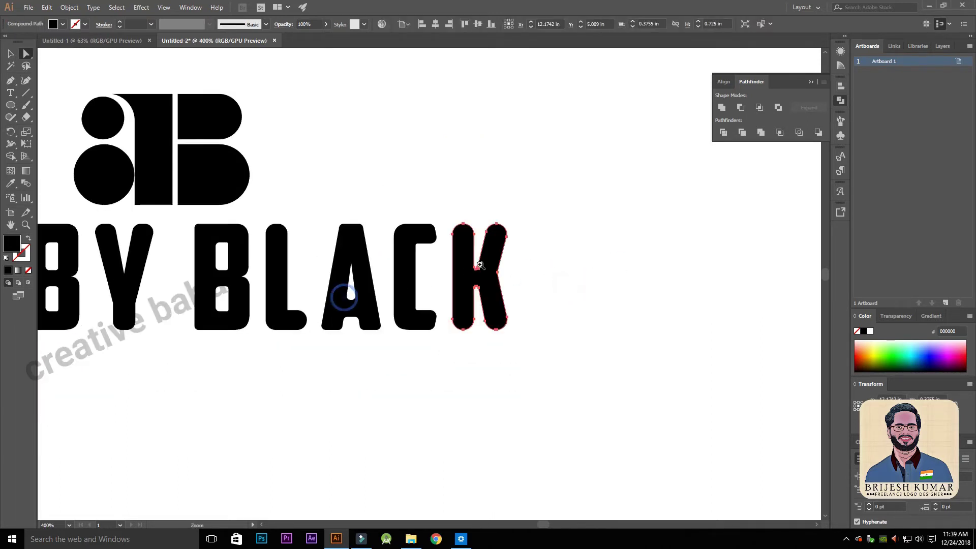
click(533, 237)
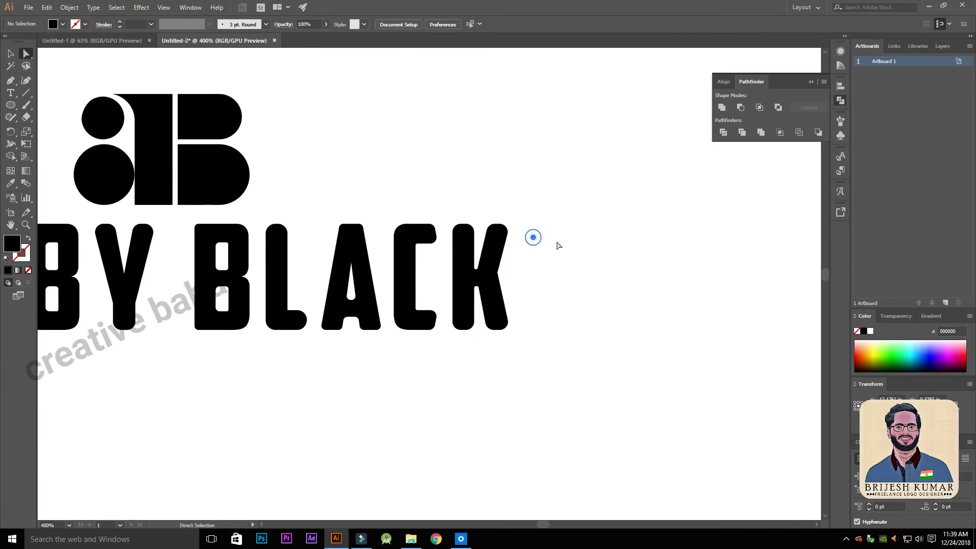
ctrl+alt+click(228, 291)
click(470, 292)
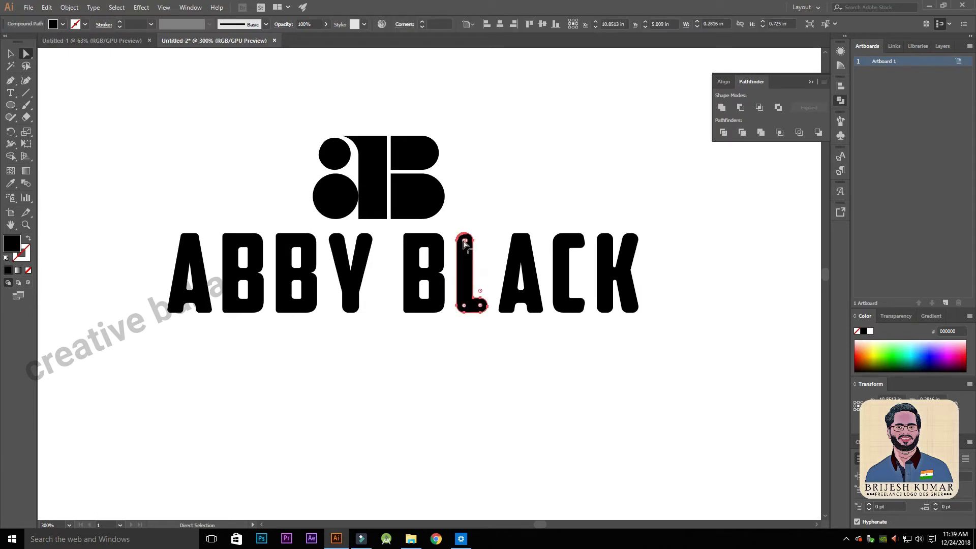
click(519, 374)
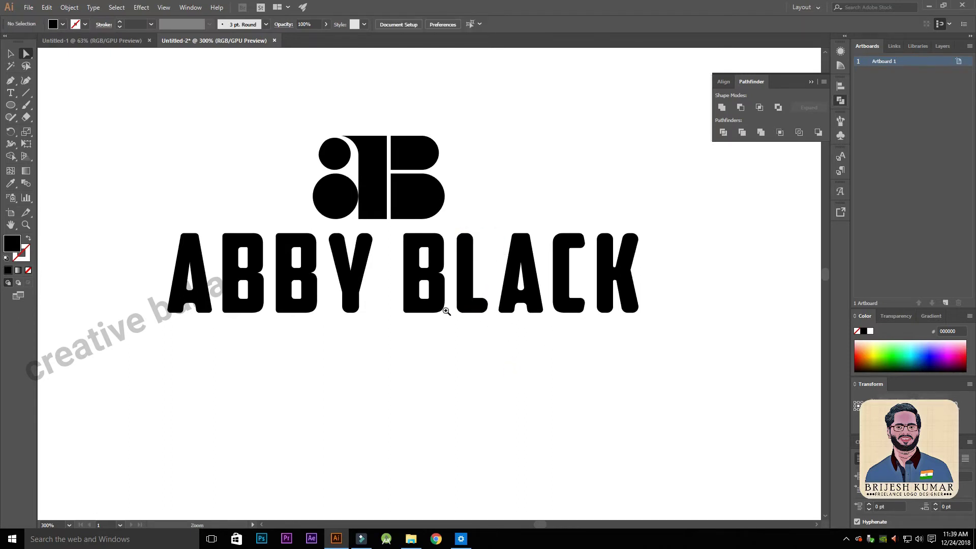
Select the whole logo and move it to the upper-left corner of the artboard.
ctrl+alt+click(349, 279)
drag(285, 148, 655, 332)
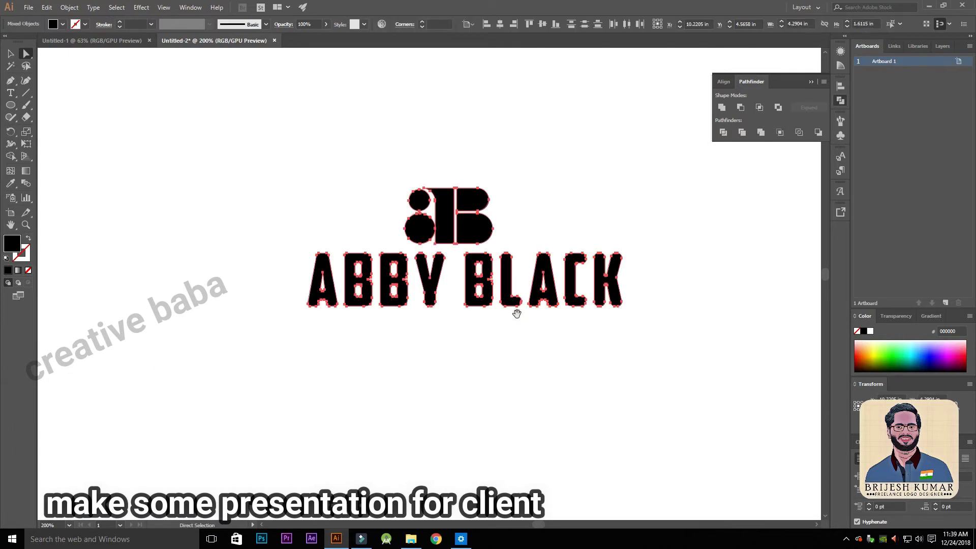
ctrl+alt+click(399, 243)
ctrl+alt+click(464, 295)
ctrl+alt+click(464, 295)
click(537, 271)
drag(351, 239, 476, 300)
click(499, 263)
drag(339, 281, 409, 308)
right_click(384, 285)
click(541, 244)
click(542, 244)
click(358, 236)
drag(344, 232, 427, 287)
key(v)
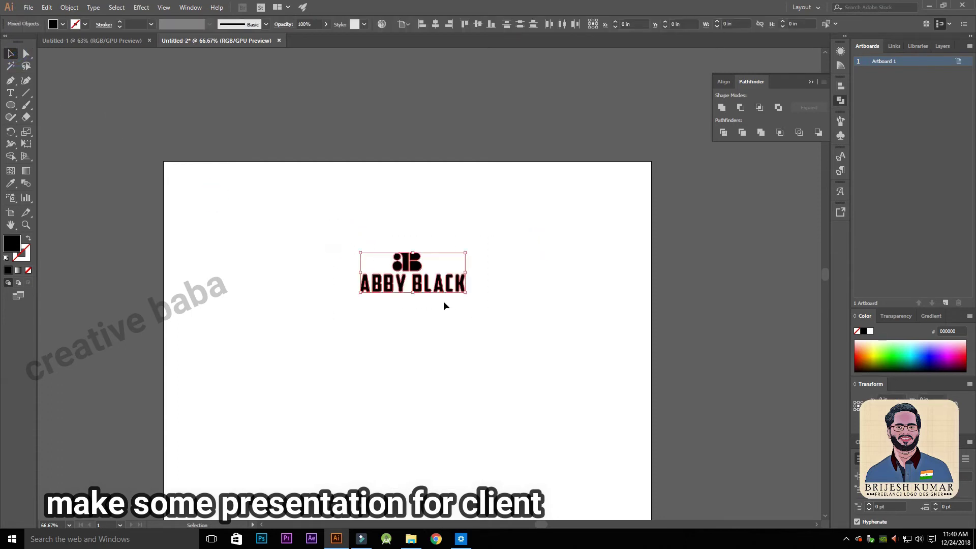
drag(420, 287, 225, 205)
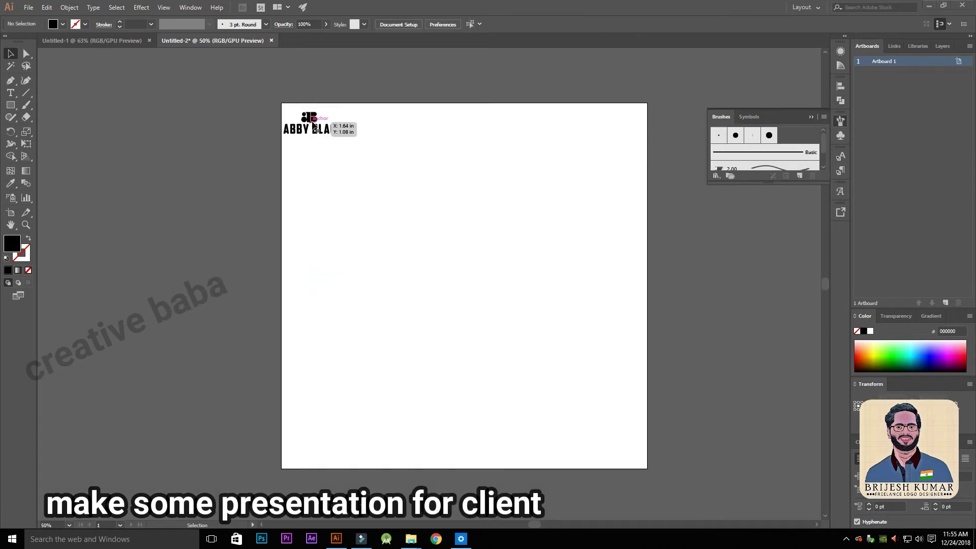
Enlarge the logo proportionally to about 18.15 in wide so it nearly spans the artboard.
drag(313, 125, 615, 237)
key(shift)
click(492, 277)
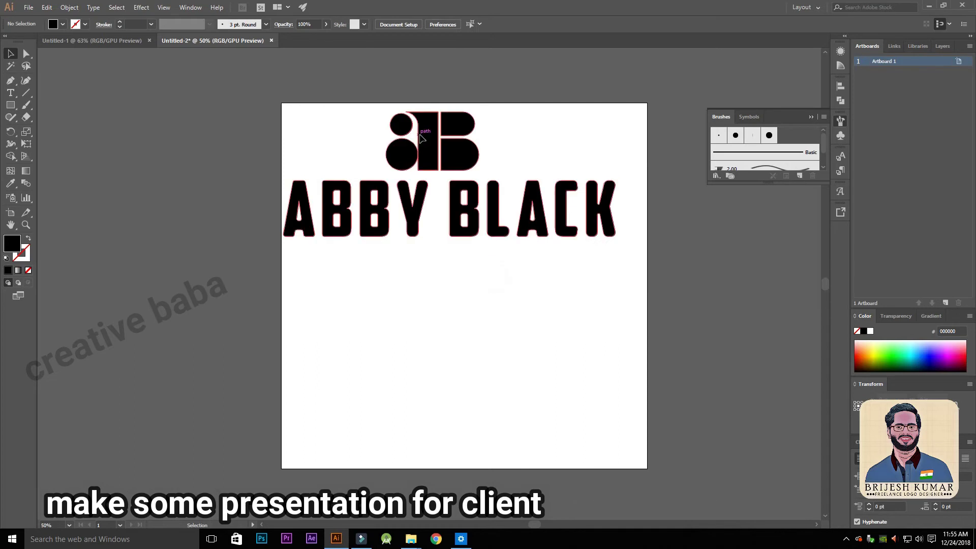
Ungroup the enlarged logo.
right_click(421, 136)
click(450, 219)
click(460, 279)
Group all the letters of ABBY BLACK into one object separate from the aB symbol.
click(335, 213)
drag(304, 265, 602, 234)
right_click(523, 222)
mouse_move(557, 315)
click(475, 305)
drag(305, 247, 602, 222)
right_click(473, 225)
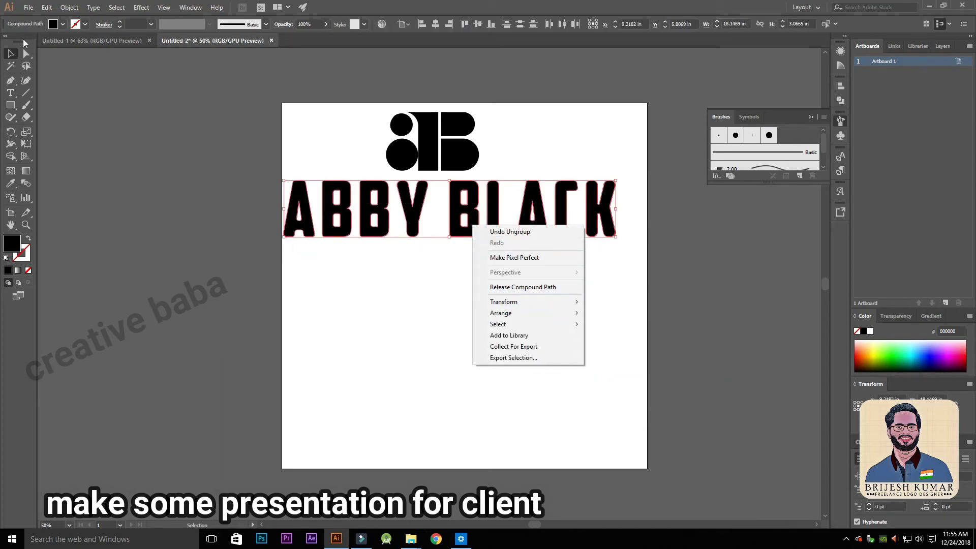
click(70, 9)
click(70, 8)
click(81, 42)
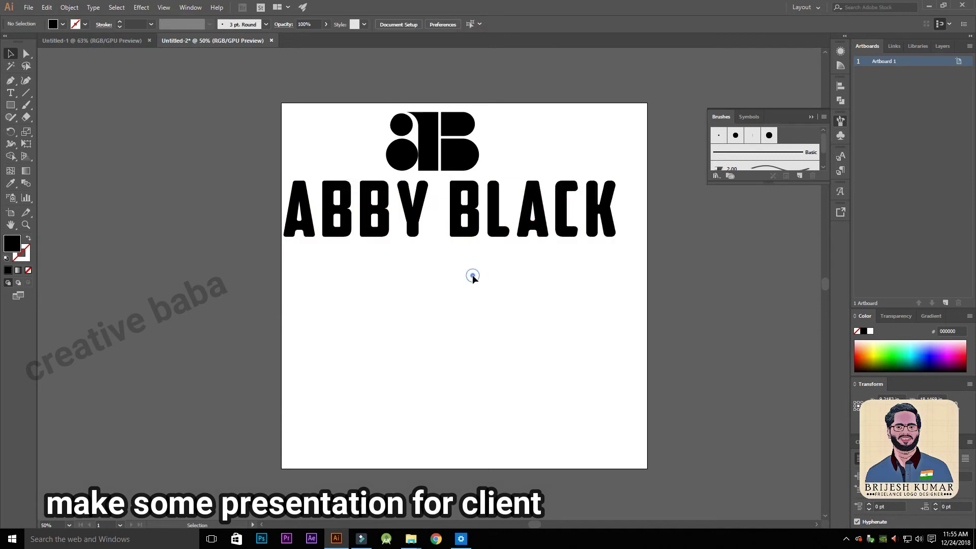
Center the aB symbol horizontally over the ABBY BLACK lettering, using the lettering as the key object.
click(467, 257)
drag(493, 216, 514, 211)
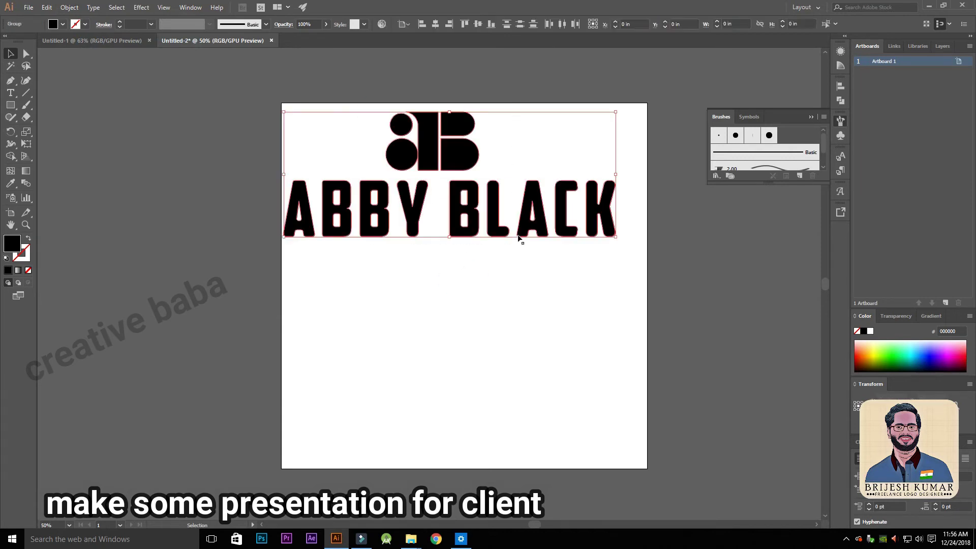
click(405, 24)
click(432, 47)
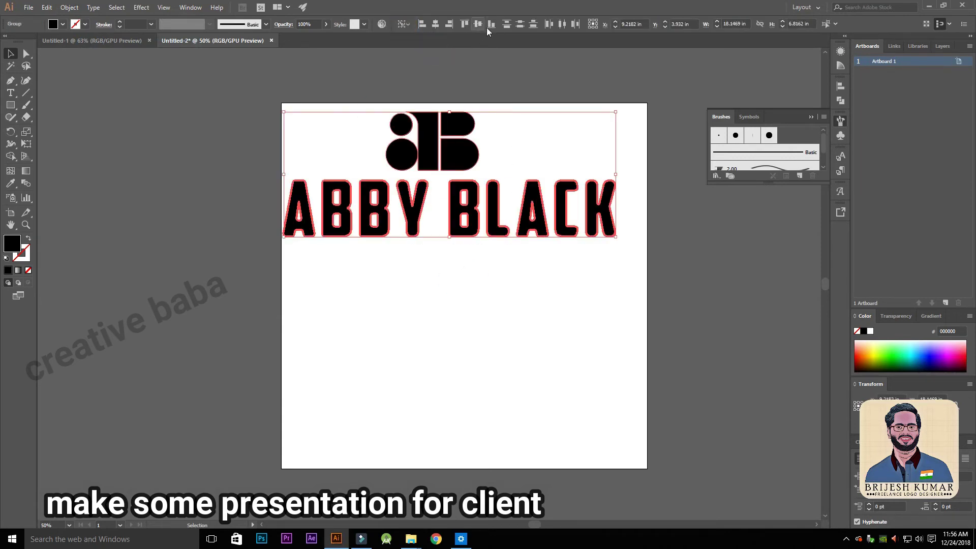
click(435, 23)
click(462, 297)
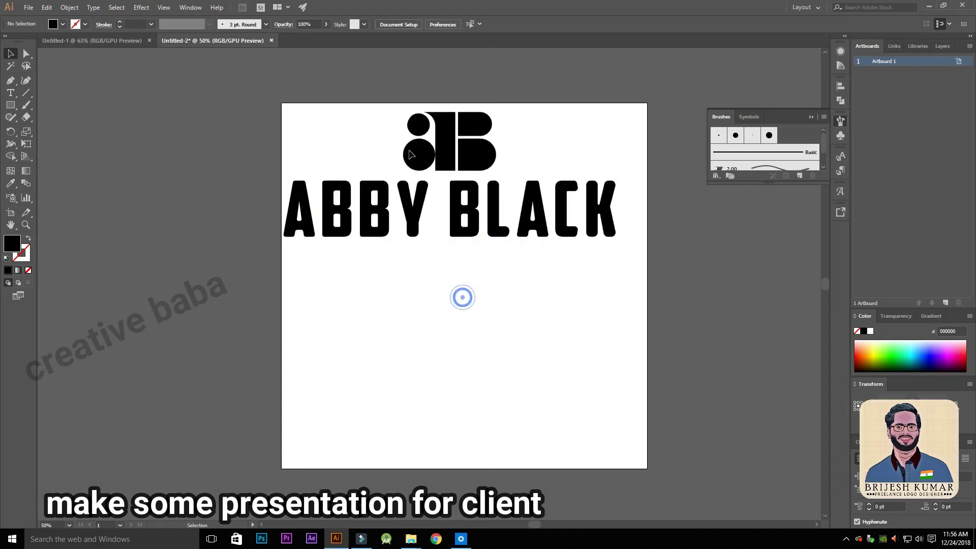
Center the symbol and the lettering horizontally on the artboard.
drag(541, 269, 584, 284)
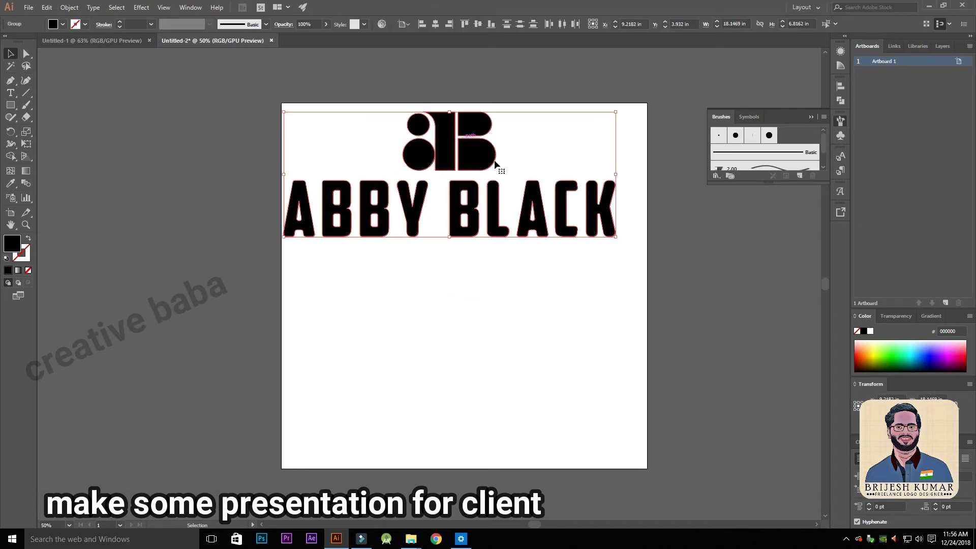
click(435, 25)
click(478, 290)
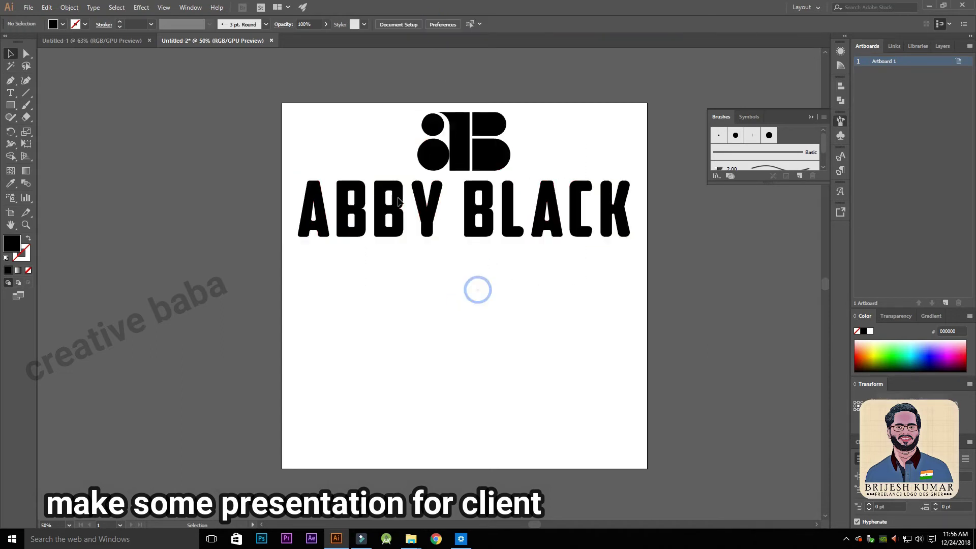
Group the symbol with the lettering and draw a black rectangle about 19.88 by 10.21 in across the artboard's lower half.
click(10, 105)
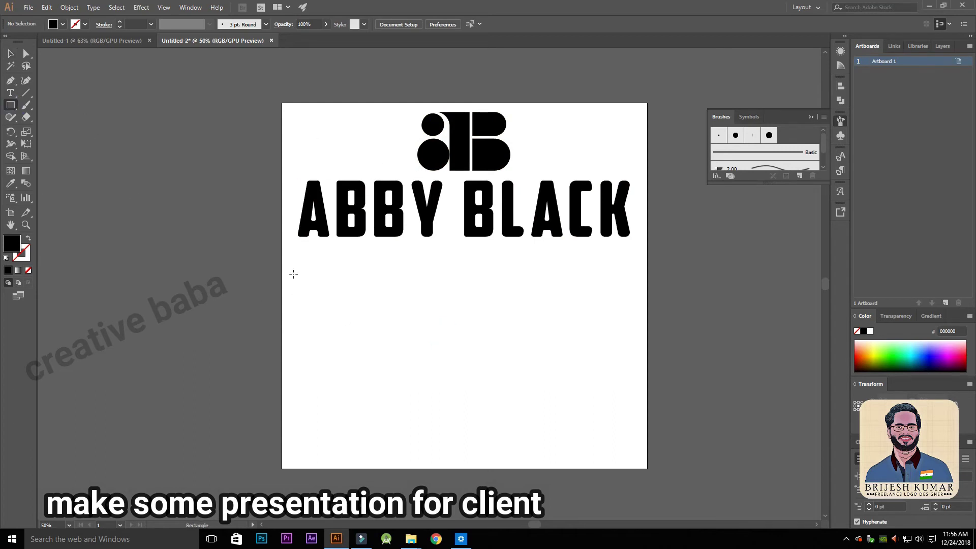
click(427, 155)
shift+click(386, 217)
right_click(386, 217)
click(410, 279)
click(414, 334)
drag(283, 282, 647, 469)
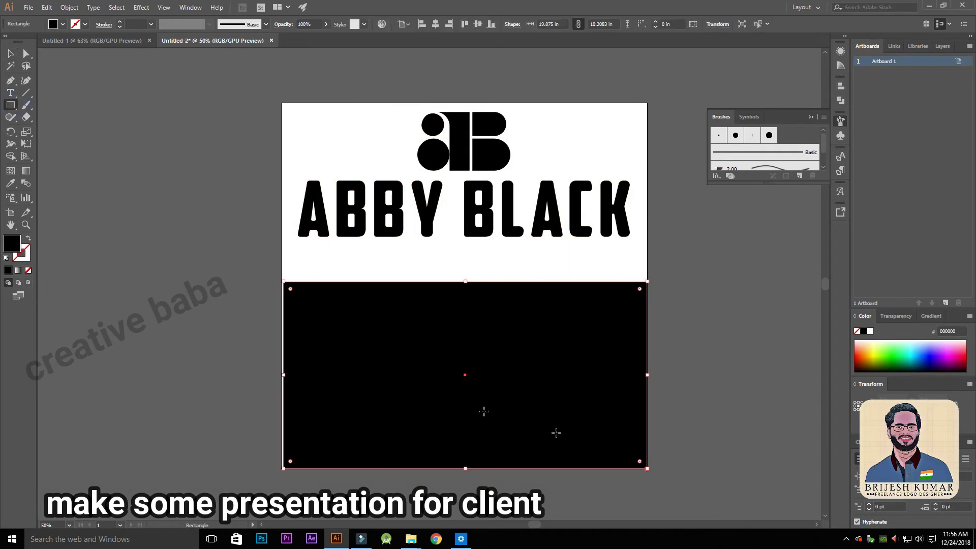
Extend the black rectangle's left edge to the artboard edge, making it 20 in wide.
click(8, 54)
mouse_move(283, 373)
mouse_down()
mouse_move(266, 376)
mouse_move(268, 384)
mouse_move(281, 376)
mouse_up()
key(ctrl+z)
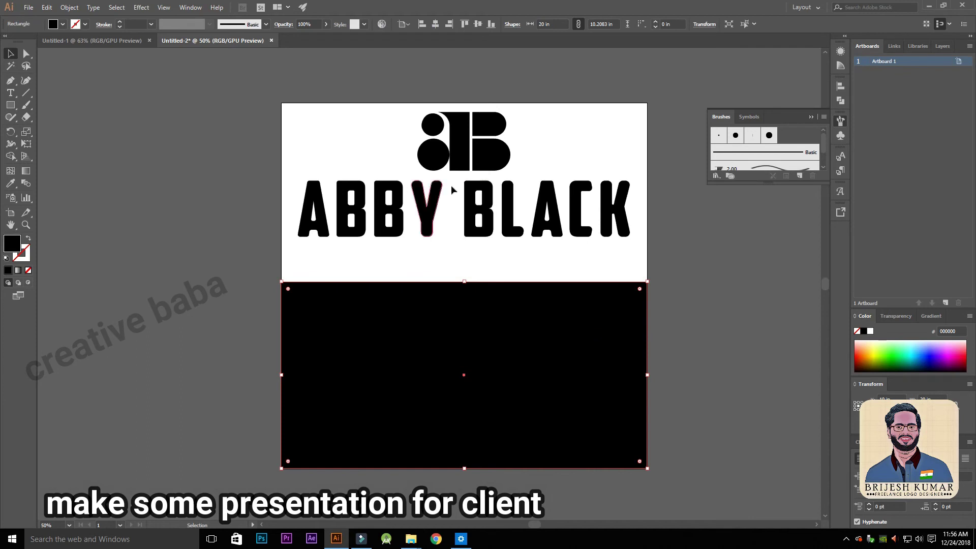
Duplicate the grouped logo onto the black rectangle and bring the copy to the front.
drag(460, 158, 456, 353)
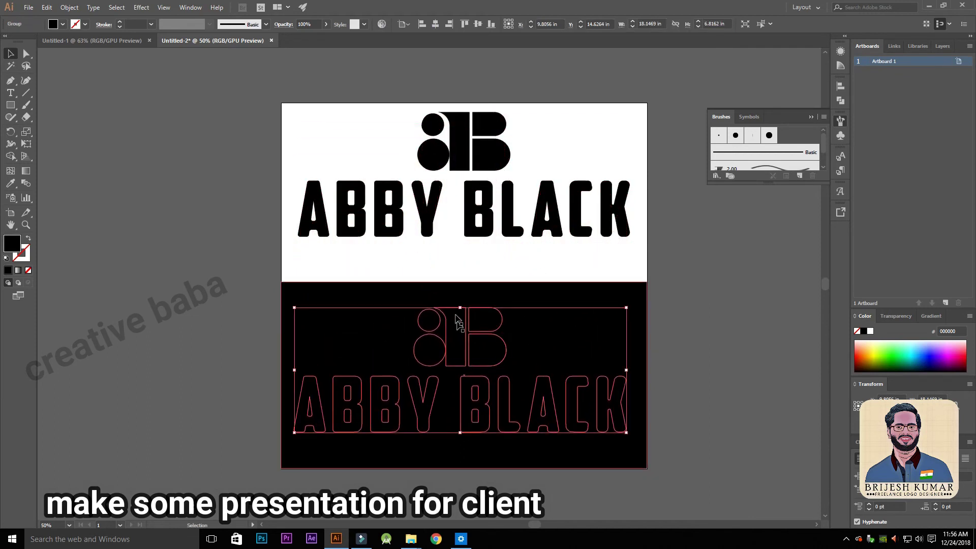
right_click(486, 355)
mouse_move(536, 464)
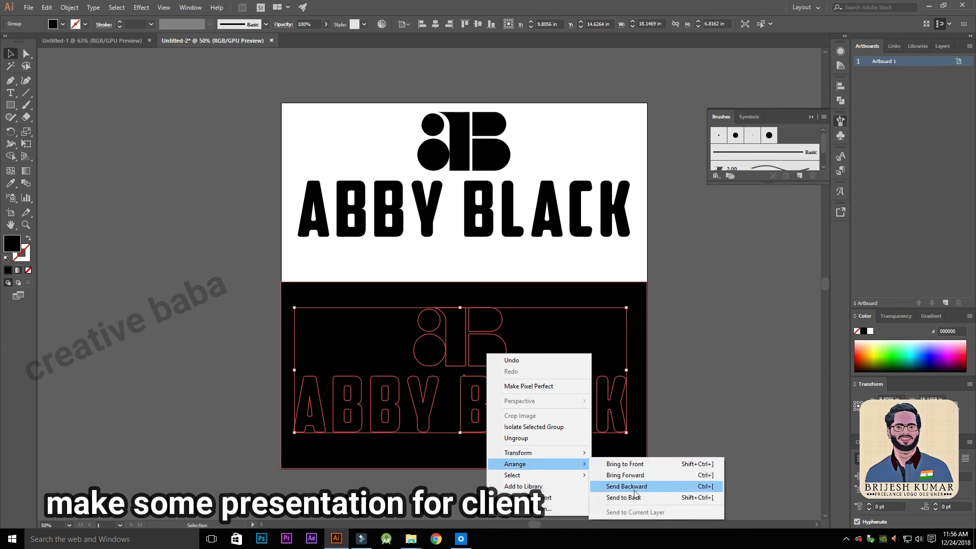
click(626, 463)
Fill the duplicated logo with white and center it horizontally on the artboard.
click(63, 24)
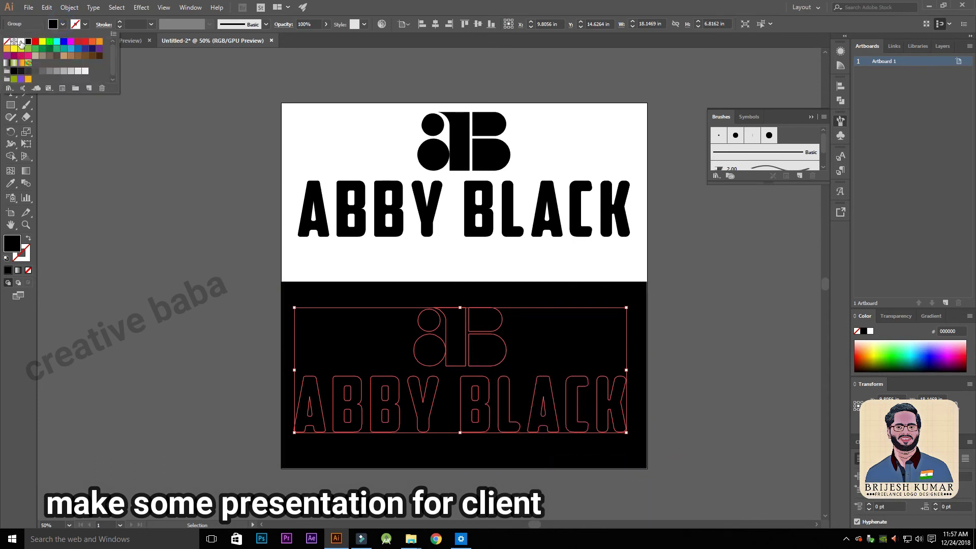
click(21, 44)
click(714, 305)
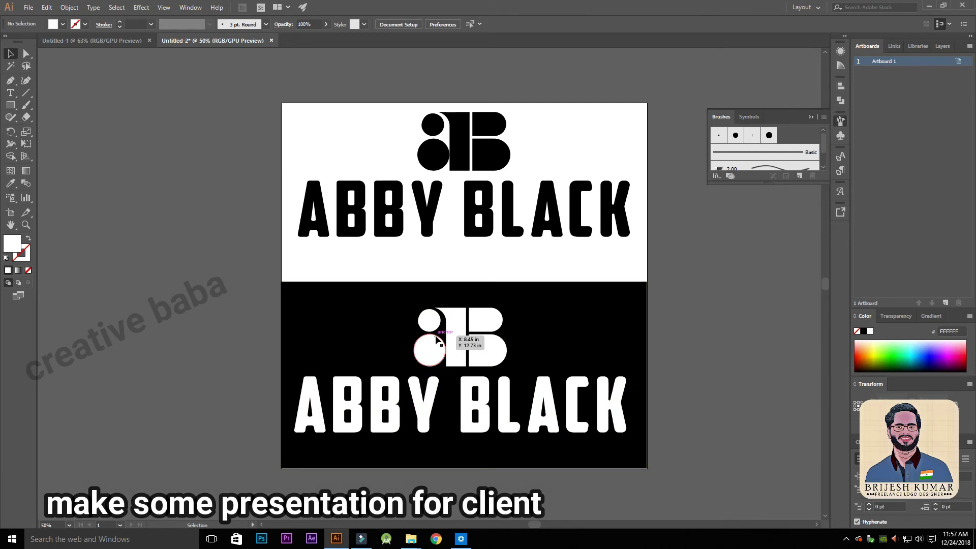
click(448, 341)
click(436, 25)
click(741, 305)
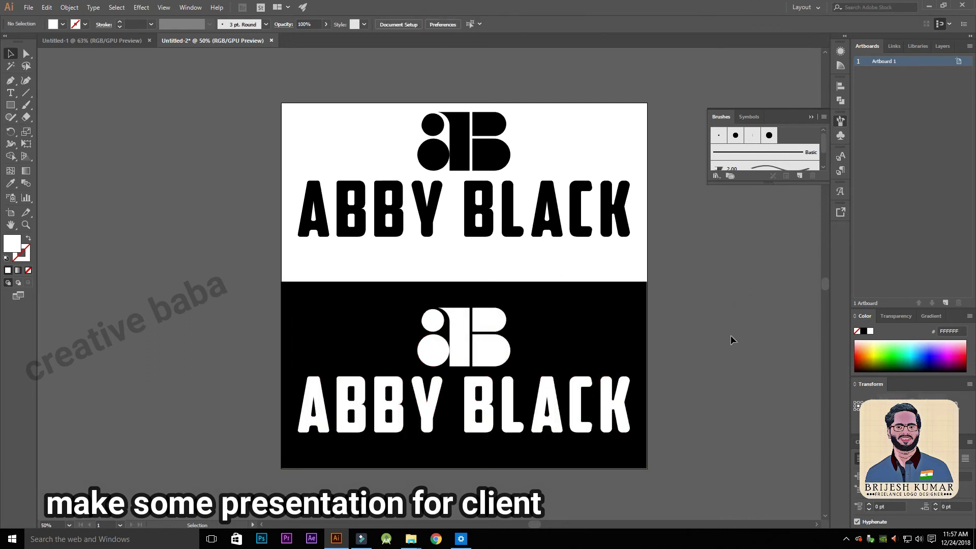
Collapse the floating Brushes panel and add a second, portrait-shaped artboard beside the logo artboard.
drag(242, 170, 364, 182)
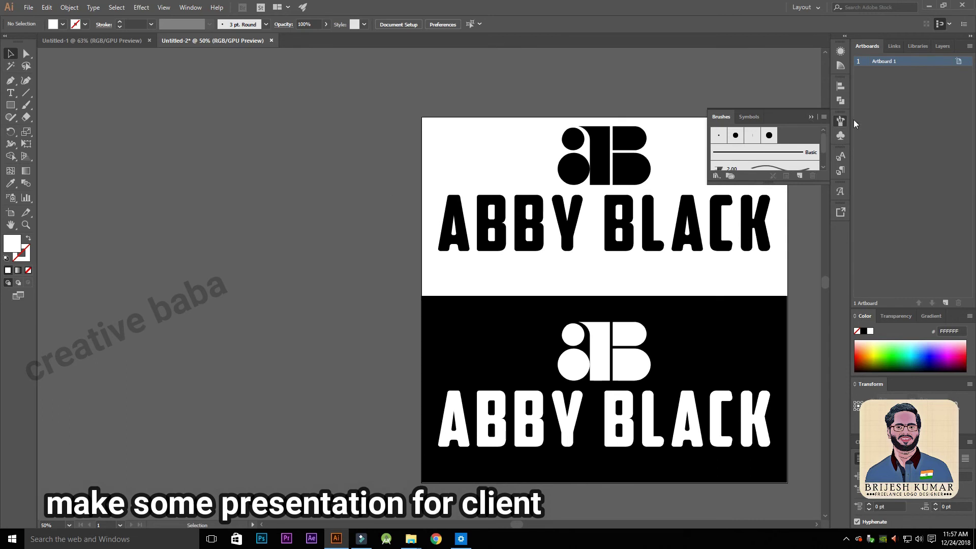
click(841, 120)
drag(673, 147, 698, 99)
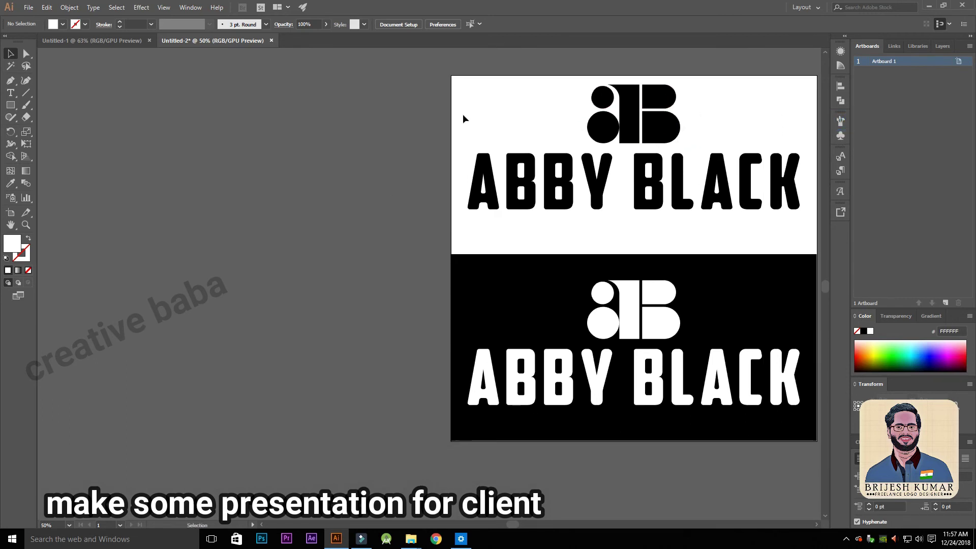
click(9, 213)
drag(175, 72, 428, 457)
Draw a black rectangle about 13.86 by 10.90 in over the new artboard's lower half and align it with the artboard edges.
click(10, 105)
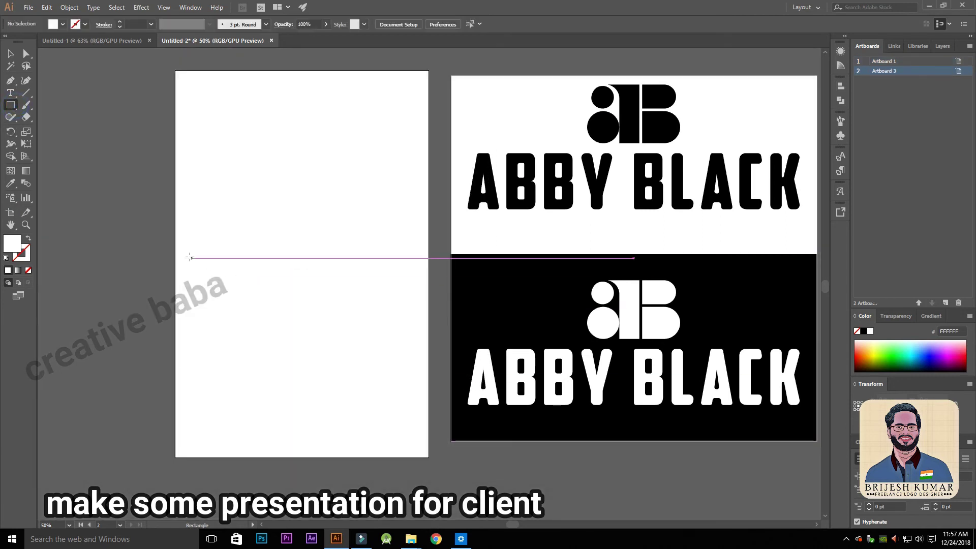
drag(178, 258, 431, 458)
click(60, 25)
click(29, 42)
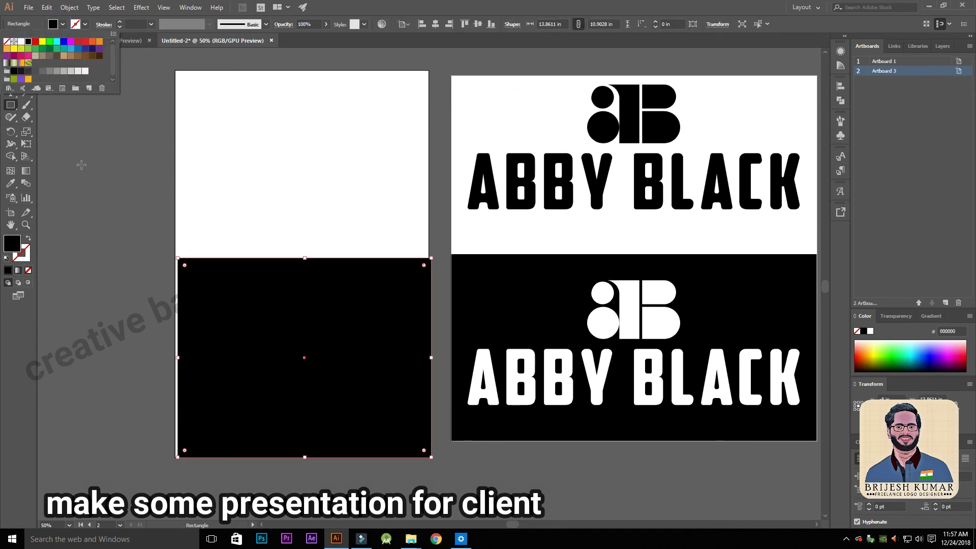
key(Escape)
key(v)
drag(270, 310, 266, 307)
click(285, 227)
click(351, 330)
click(435, 207)
Ungroup the black logo and copy its aB symbol onto the white upper half of the new artboard.
click(624, 111)
right_click(625, 113)
click(656, 195)
click(533, 104)
click(626, 107)
drag(627, 107, 309, 137)
Enlarge the copied aB symbol to about 12.39 by 7.82 in and center it horizontally in the artboard's white half.
drag(345, 176, 422, 224)
drag(386, 187, 337, 184)
click(375, 212)
drag(281, 147, 353, 177)
click(436, 25)
drag(388, 213, 442, 231)
Duplicate the enlarged aB symbol onto the black rectangle below and bring the copy to the front.
drag(299, 172, 297, 373)
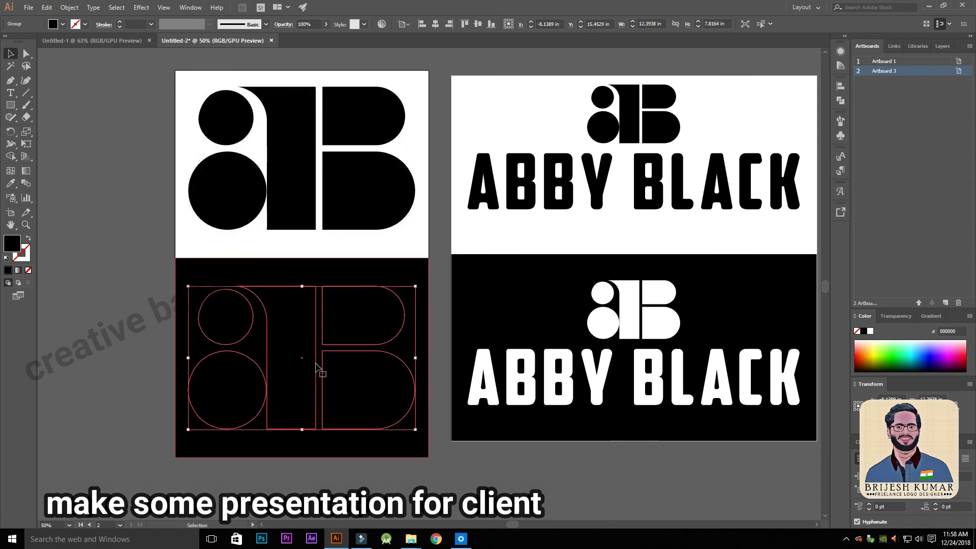
right_click(288, 367)
mouse_move(368, 316)
click(426, 316)
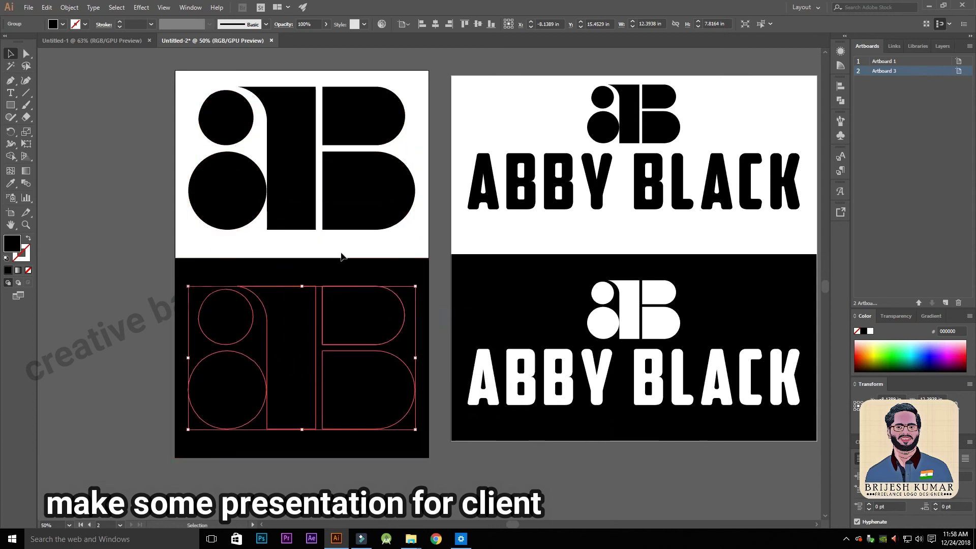
Fill the aB symbol on the black rectangle with white and deselect it.
click(62, 24)
click(19, 41)
click(71, 168)
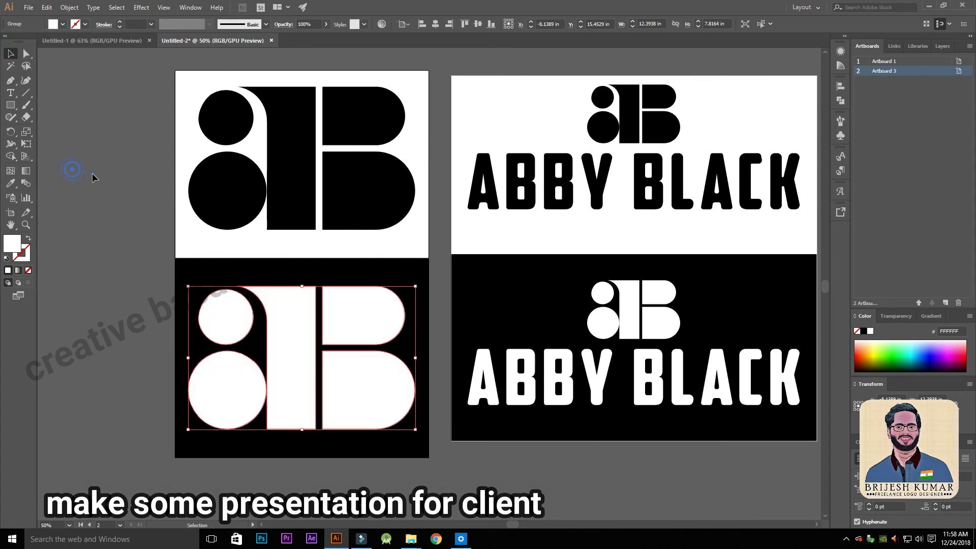
click(454, 480)
alt+click(468, 239)
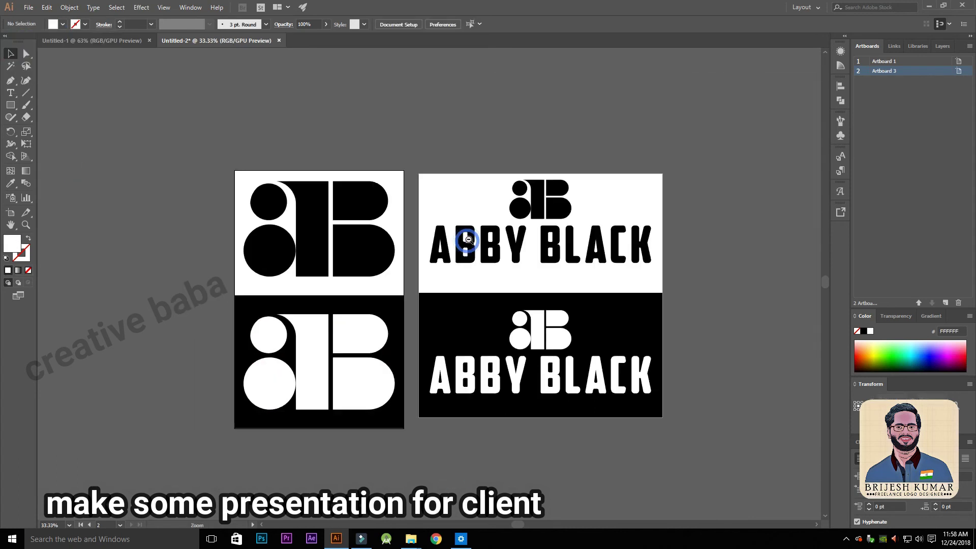